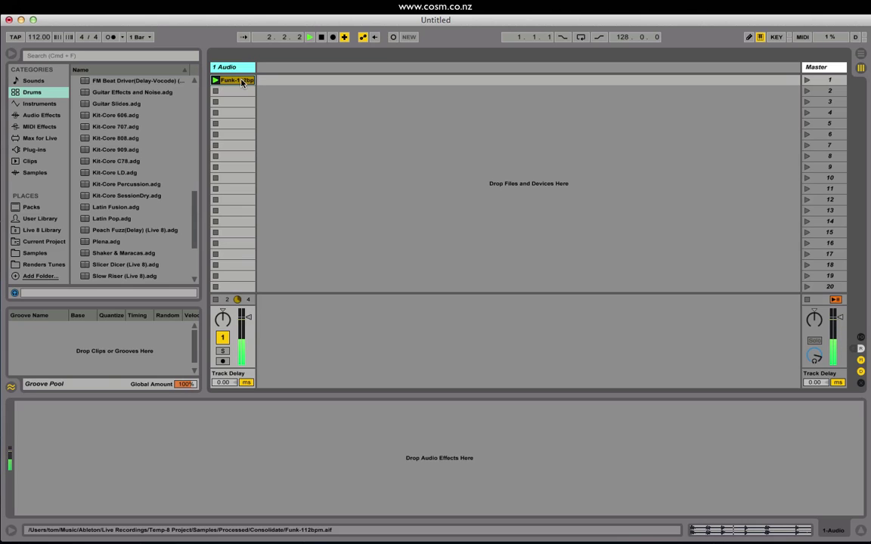
Step: Convert the Funk drum loop into a new MIDI track and open its notes
right_click(237, 83)
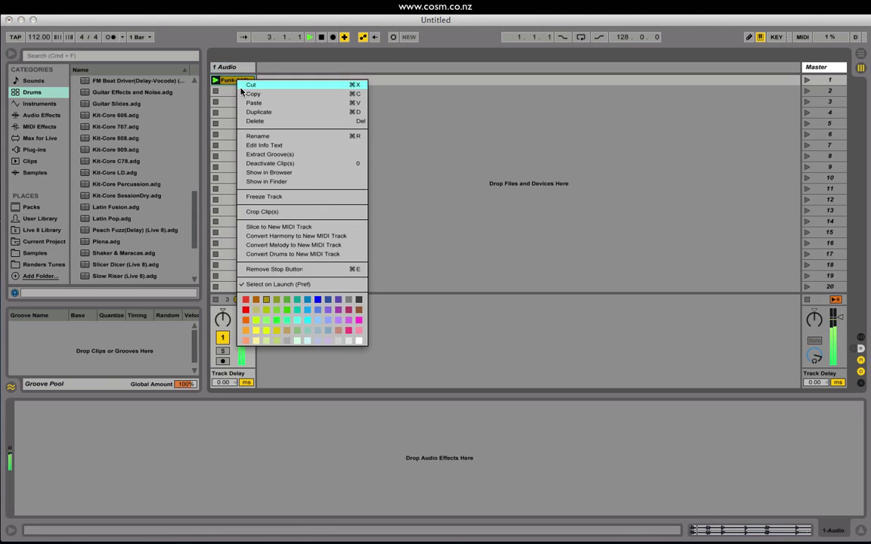
left_click(323, 255)
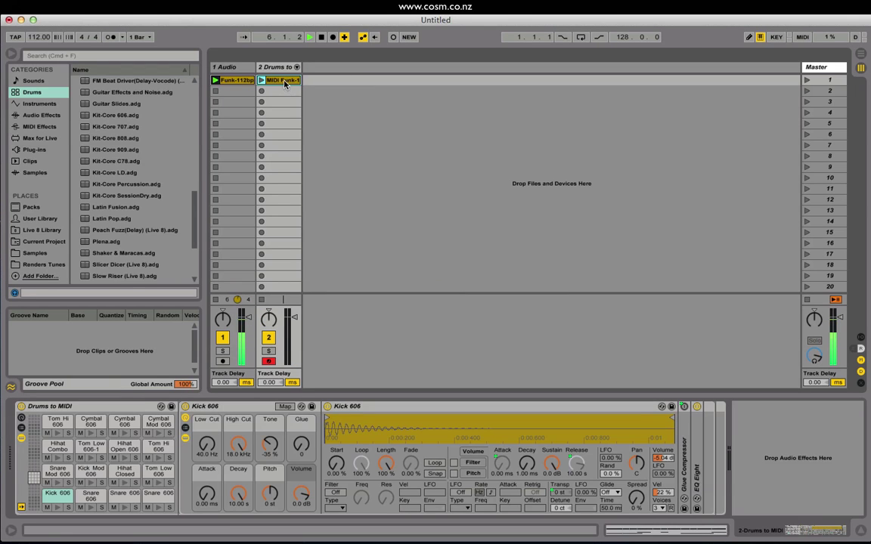
double_click(284, 81)
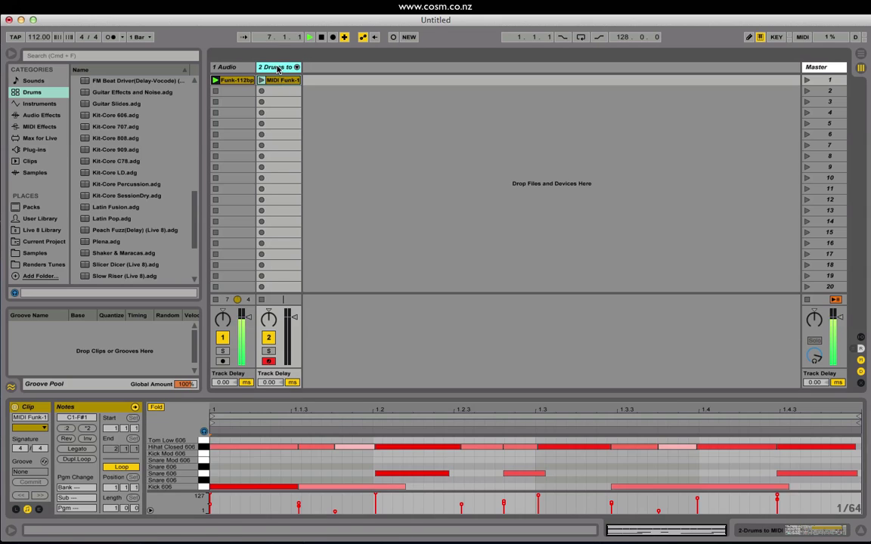
Step: Load the Kit-Core SessionDry kit onto track 2 and stop the original Funk loop on track 1
key("shift+Tab")
left_click(66, 409)
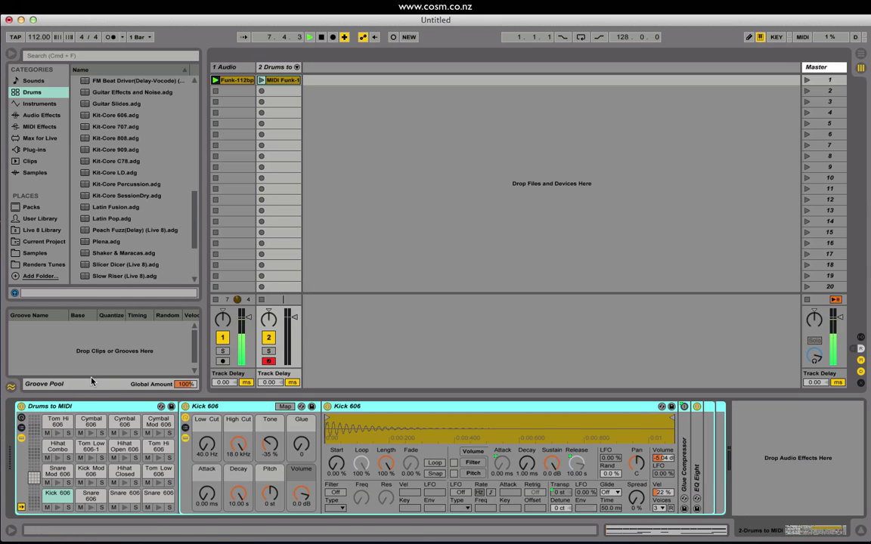
left_click(142, 197)
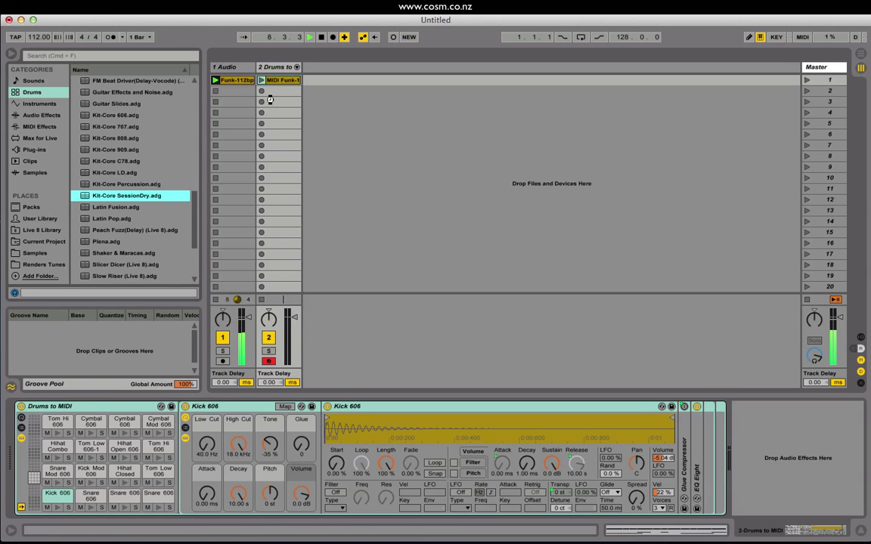
key("Return")
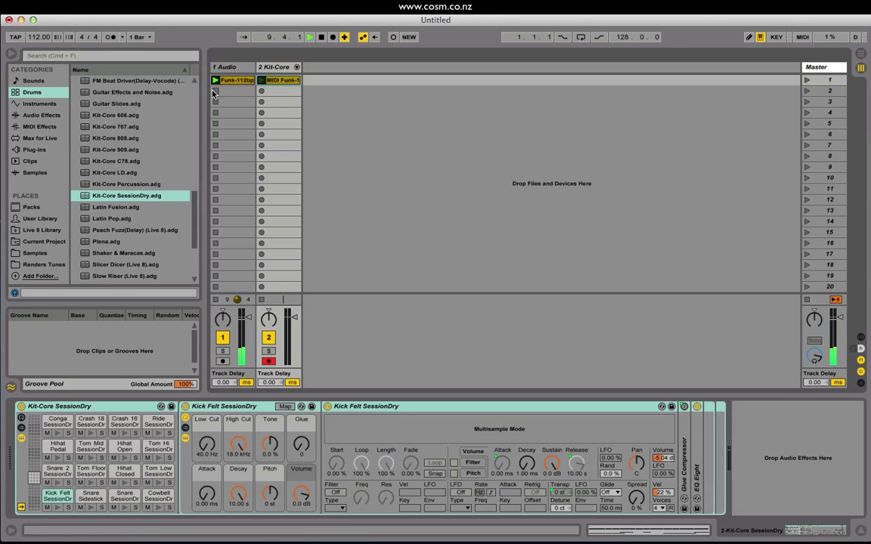
left_click(215, 93)
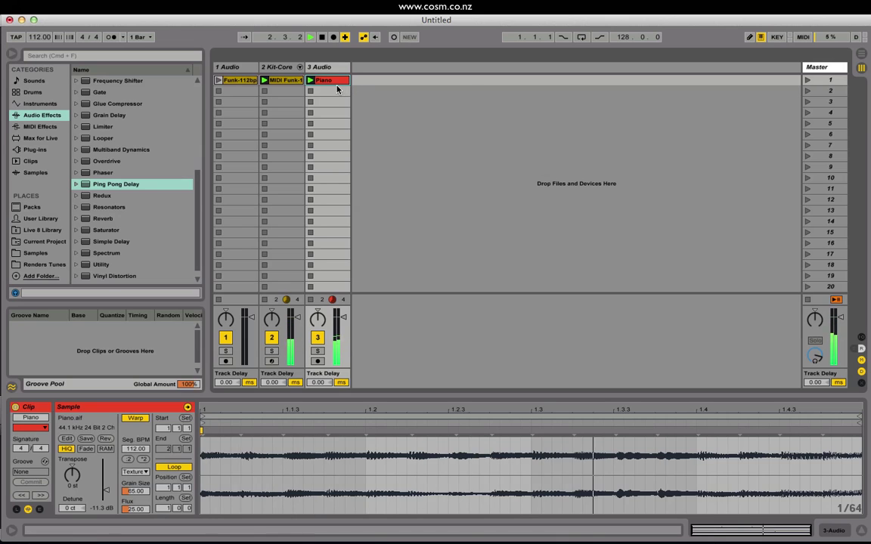
Step: Convert the Piano clip's melody into a new MIDI track and open its notes
right_click(338, 80)
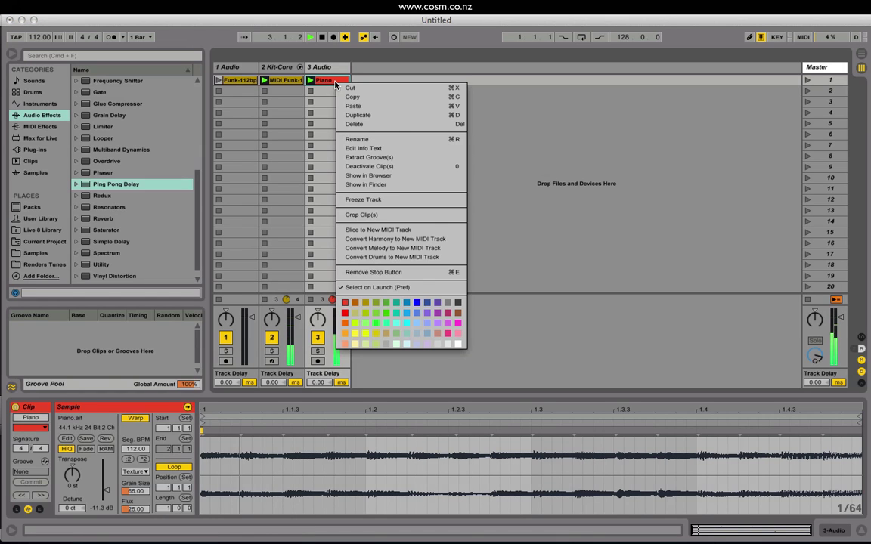
left_click(425, 256)
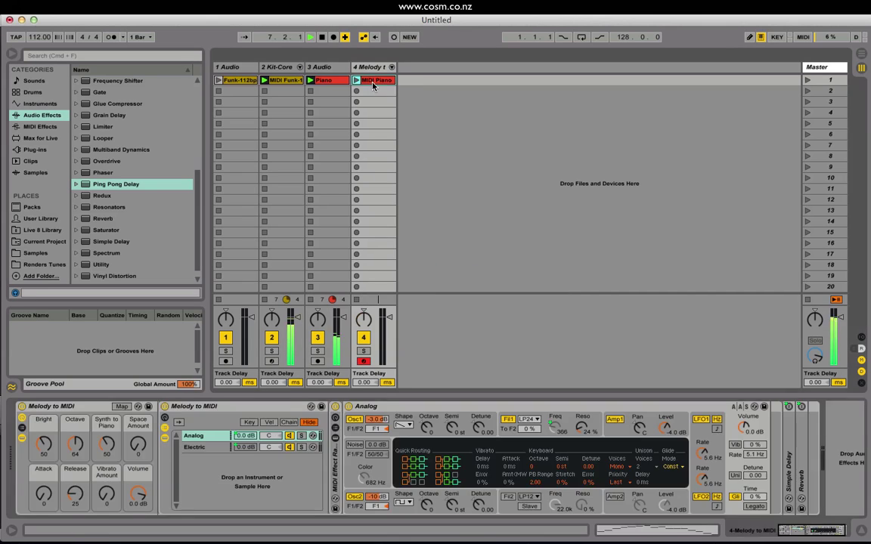
left_click(372, 81)
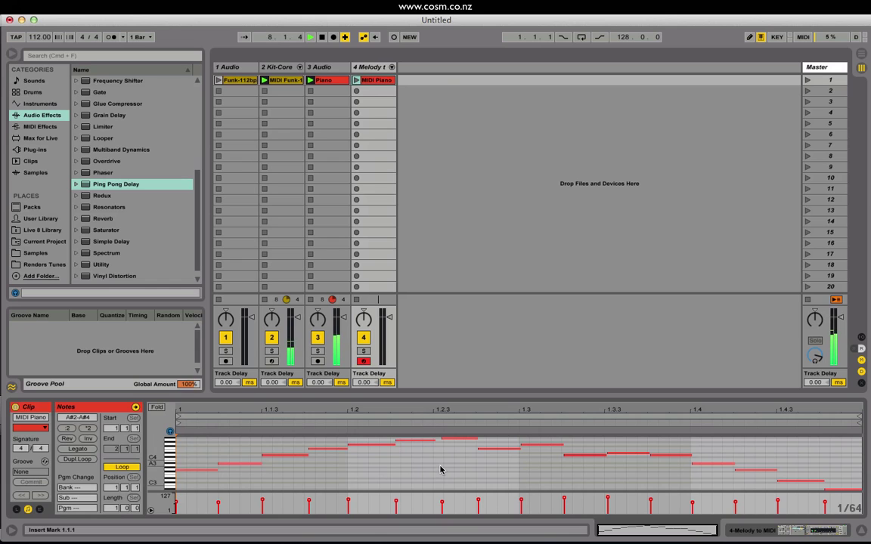
Step: Add a Ping Pong Delay to track 4's device chain
left_click(376, 72)
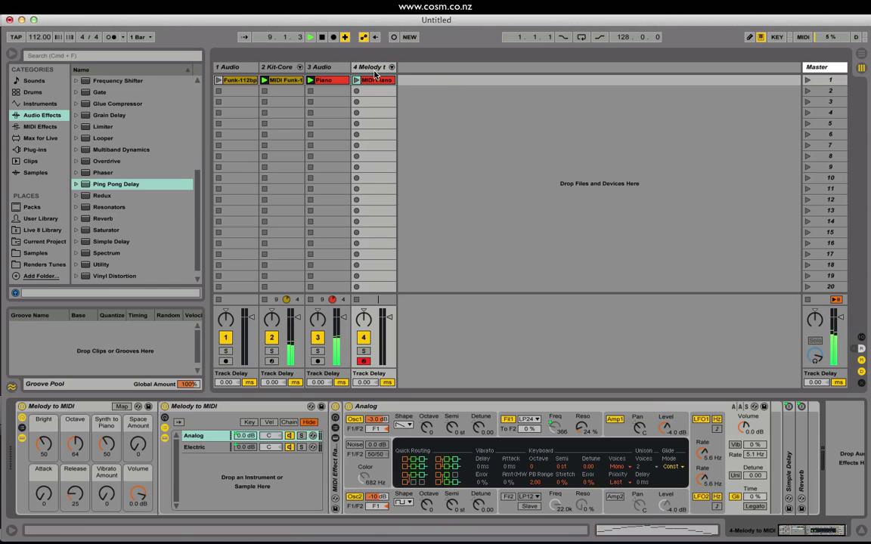
left_click(89, 412)
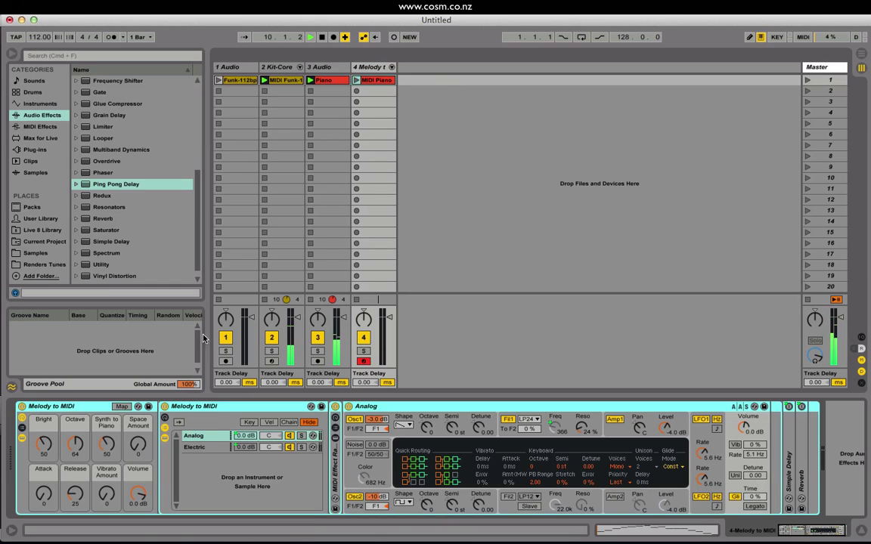
left_click(323, 71)
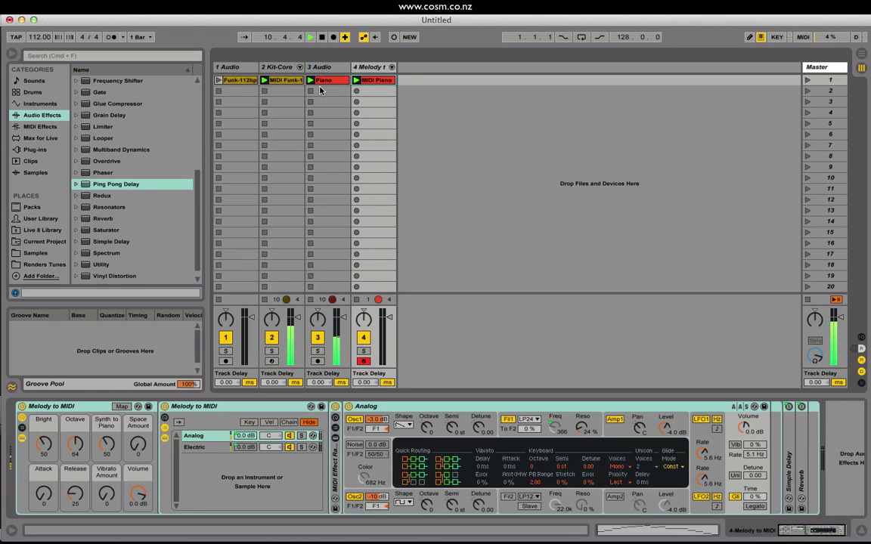
double_click(106, 184)
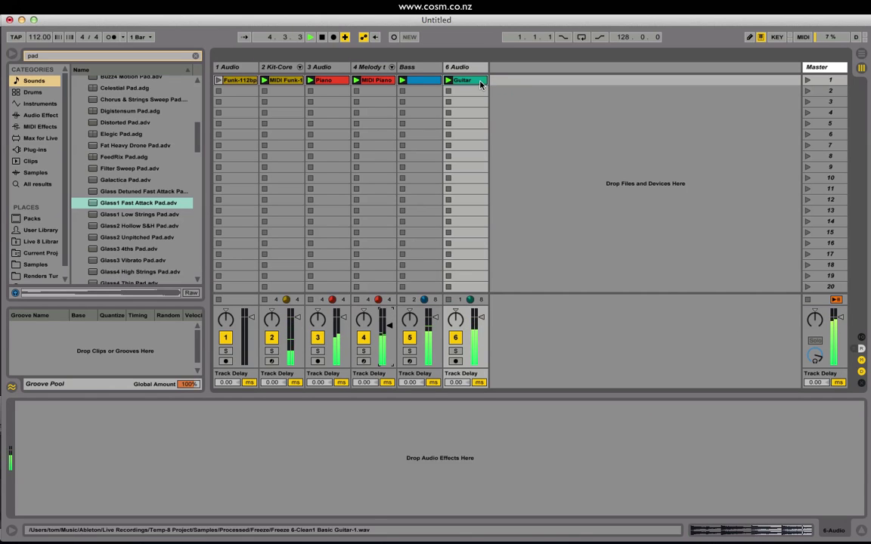
Step: Convert the Guitar clip's chords into a new MIDI track and open its notes
right_click(469, 83)
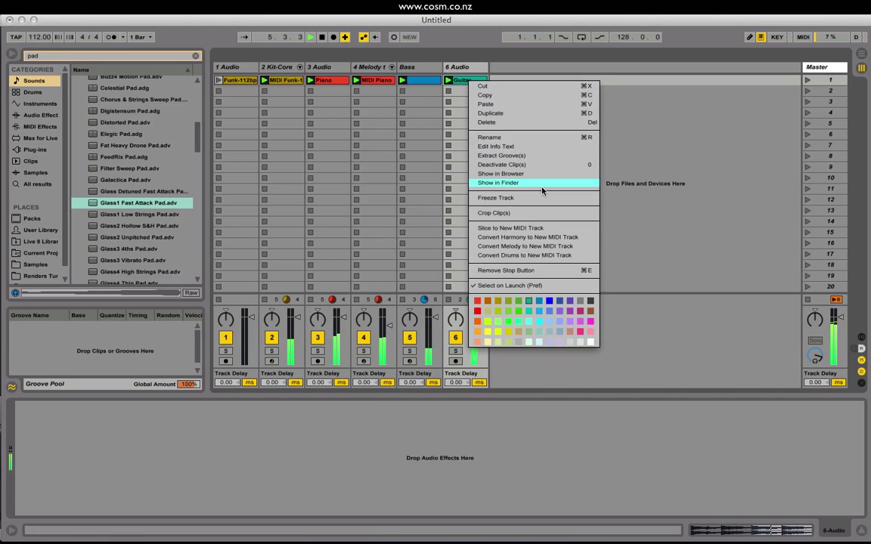
left_click(535, 242)
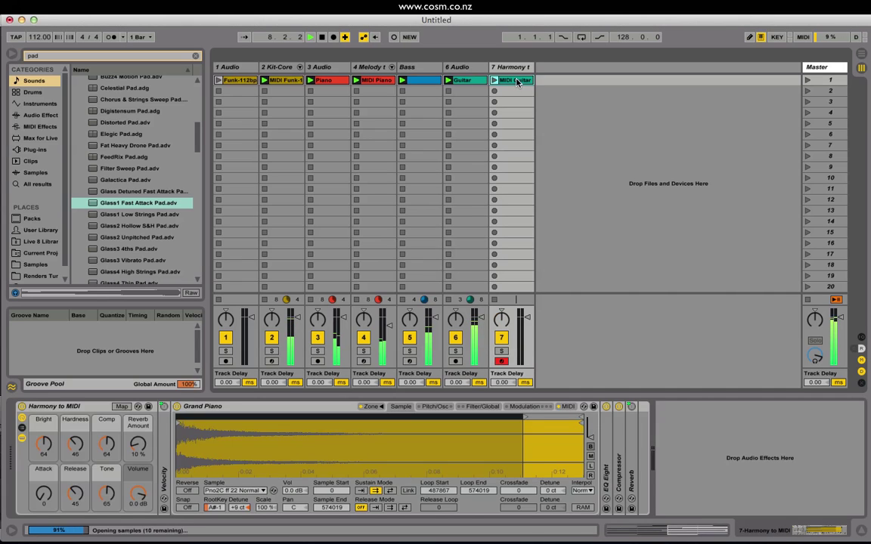
left_click(517, 83)
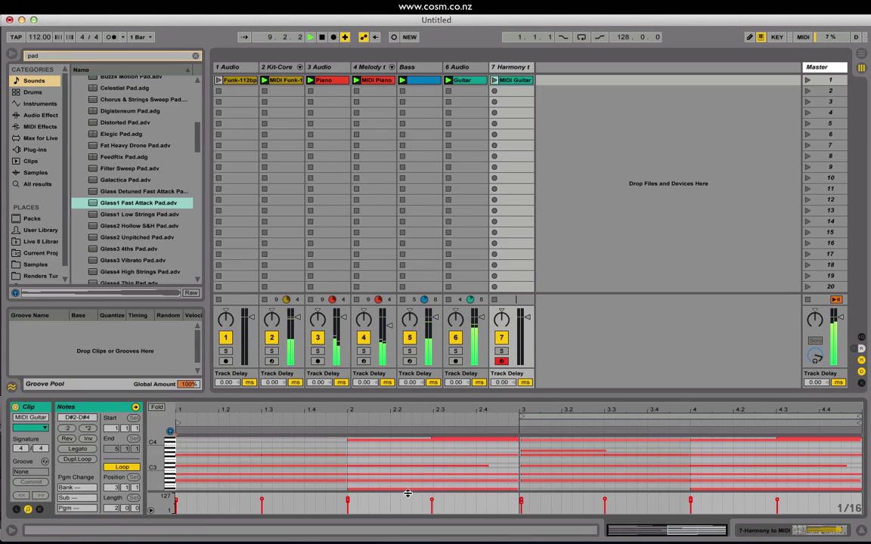
Step: Stop the Guitar audio on track 6 and load Glass1 Fast Attack Pad onto track 7
left_click(507, 70)
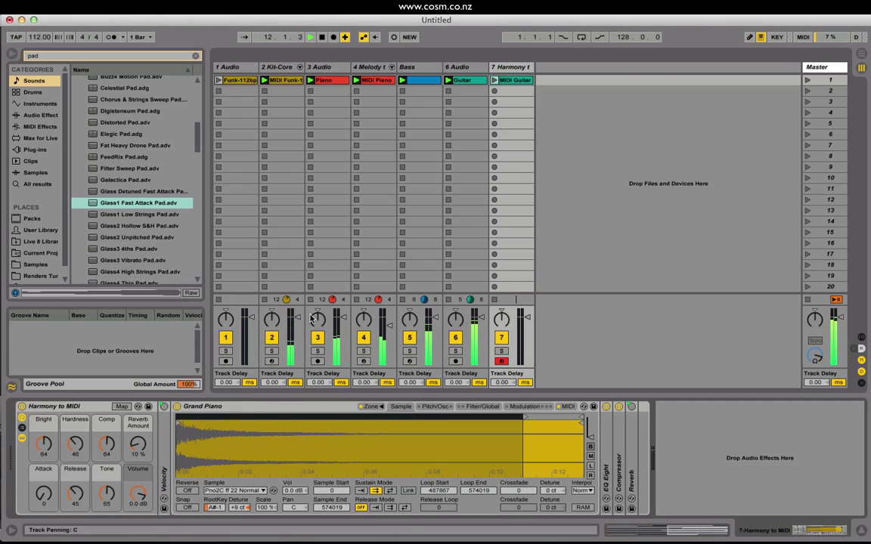
left_click(449, 92)
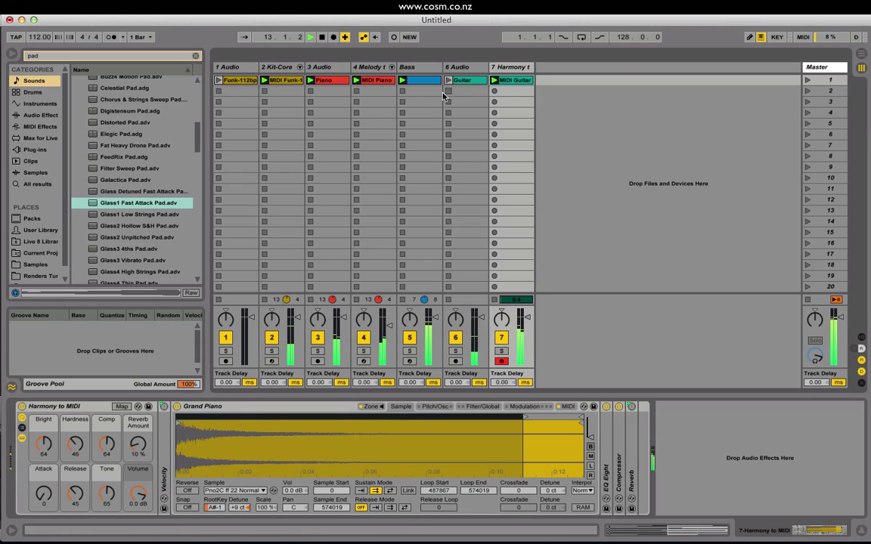
left_click(118, 202)
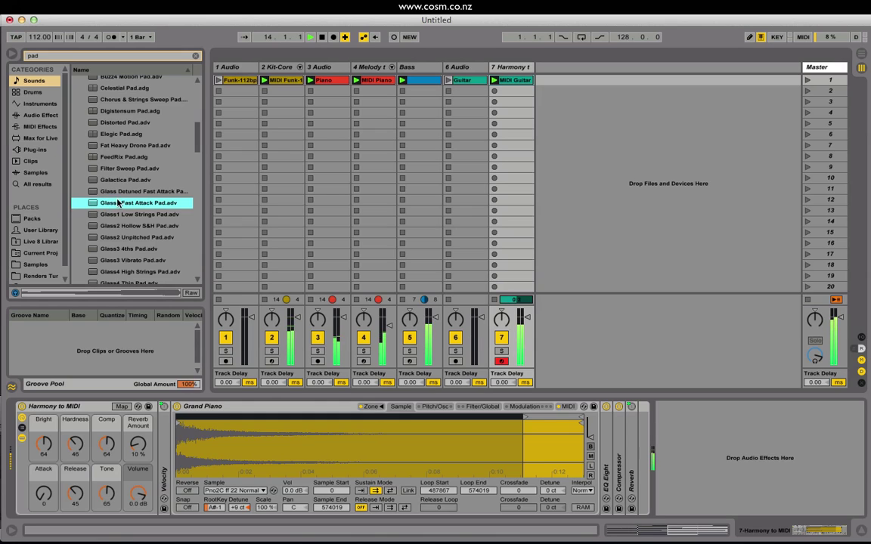
left_click_drag(102, 369, 202, 371)
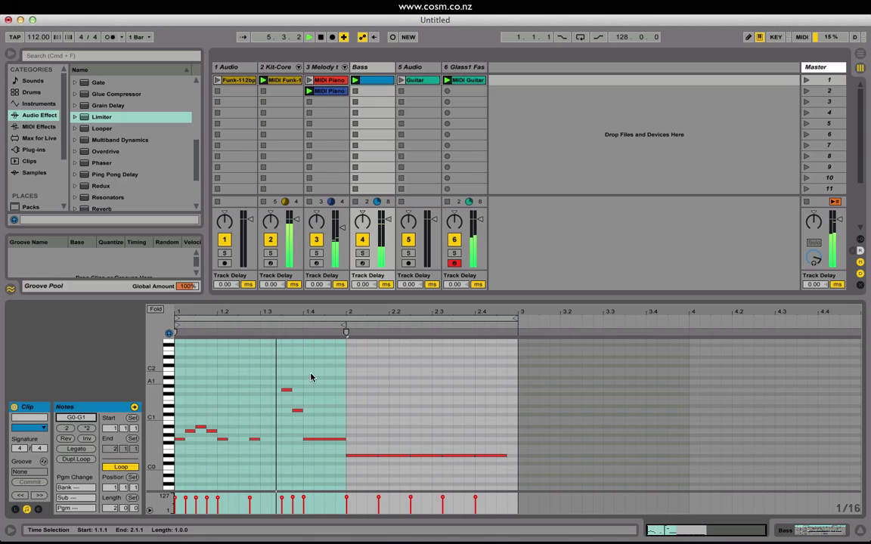
Step: Raise the bar 1–2 notes three semitones and try length changes, ending at two bars
left_click_drag(324, 346, 175, 483)
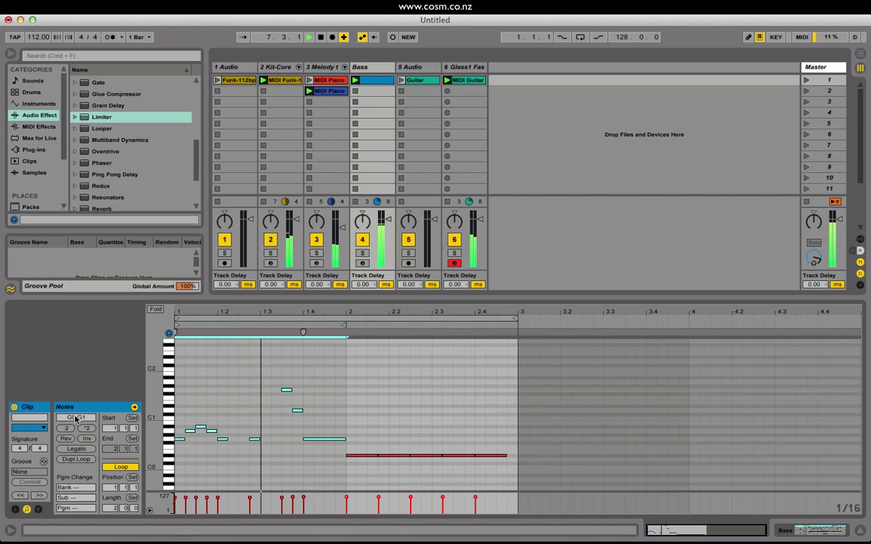
mouse_move(75, 421)
left_mouse_down()
mouse_move(76, 409)
mouse_move(75, 420)
left_mouse_up()
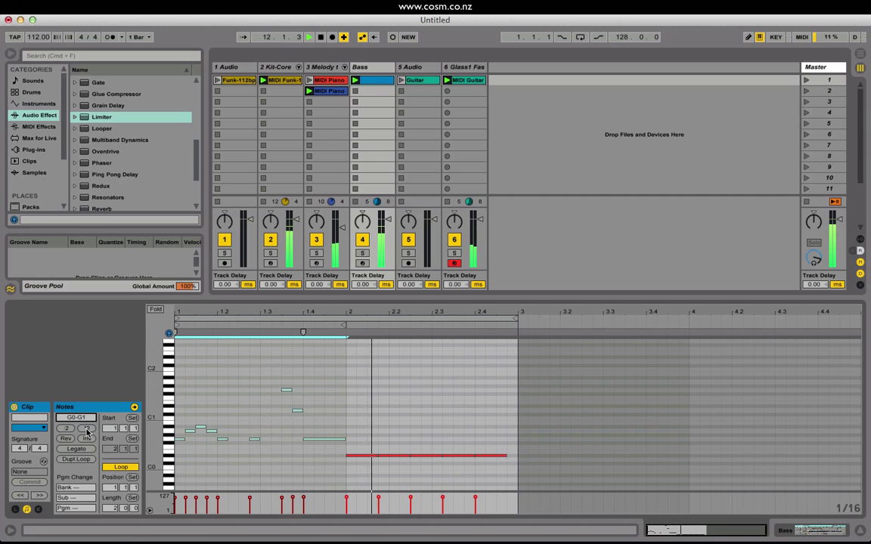
left_click(88, 429)
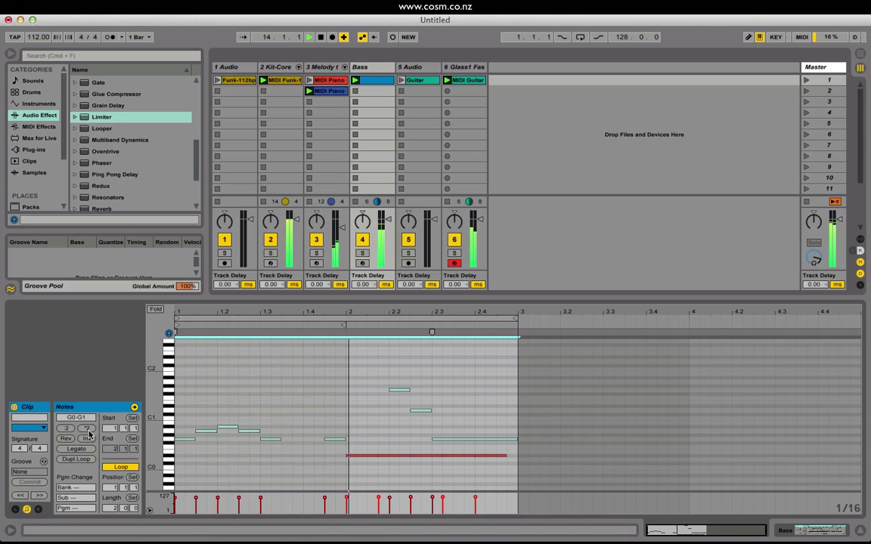
left_click(67, 430)
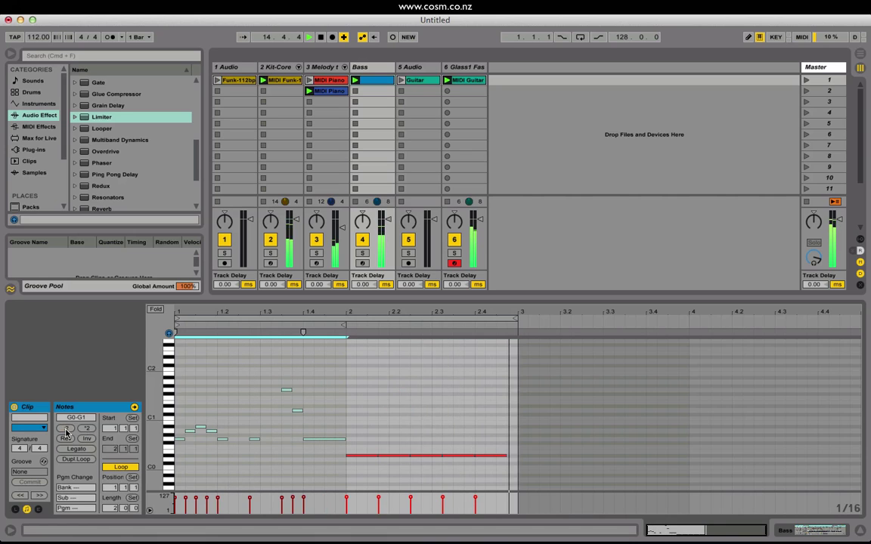
left_click(67, 430)
left_click(87, 428)
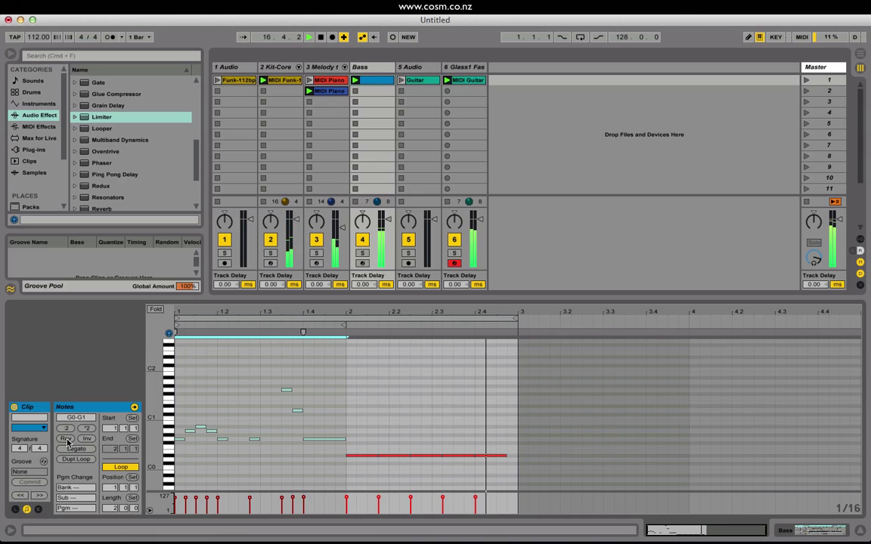
Step: Try reversing and inverting the notes, then restore their original order and pitches
left_click(68, 440)
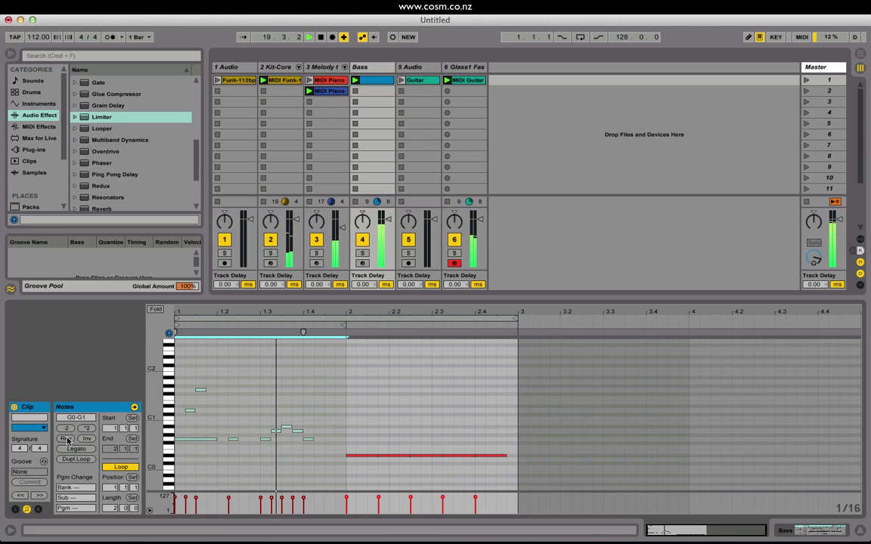
left_click(69, 439)
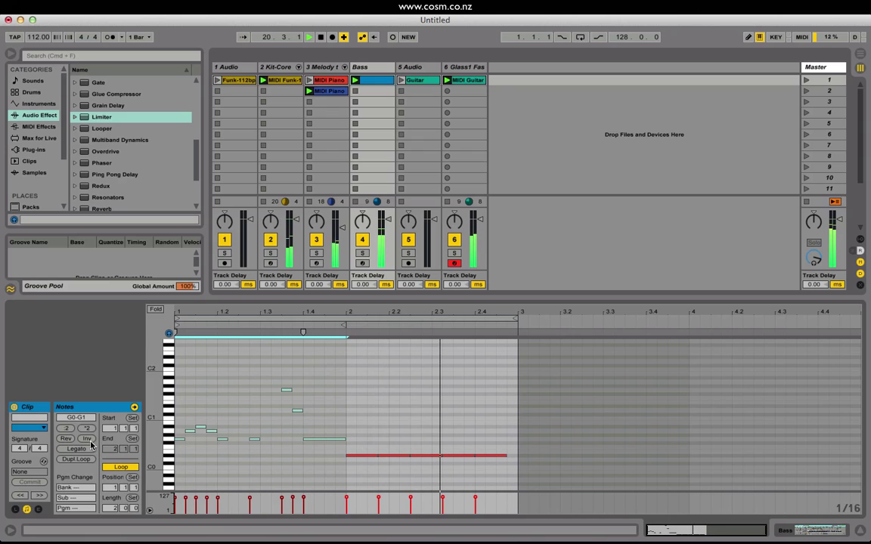
left_click(88, 439)
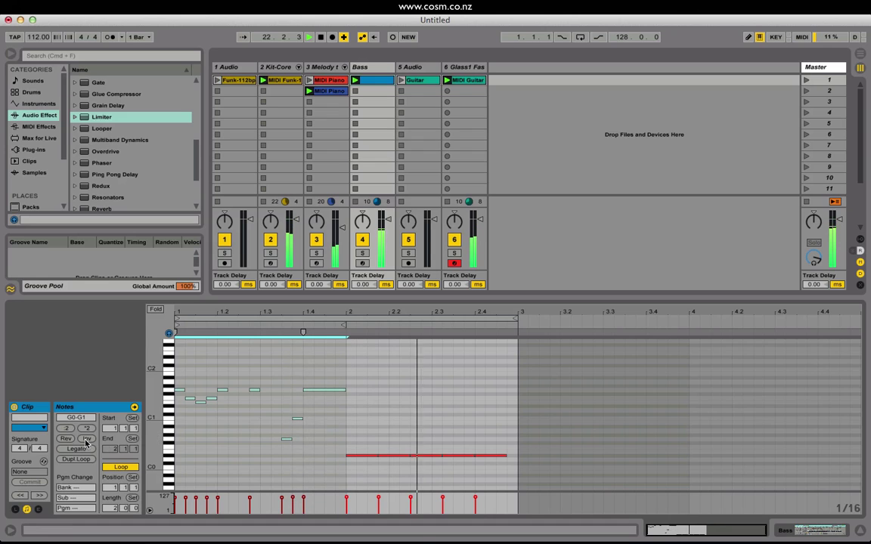
left_click(86, 440)
Step: Make the notes legato and duplicate the loop to fill four bars
left_click(79, 450)
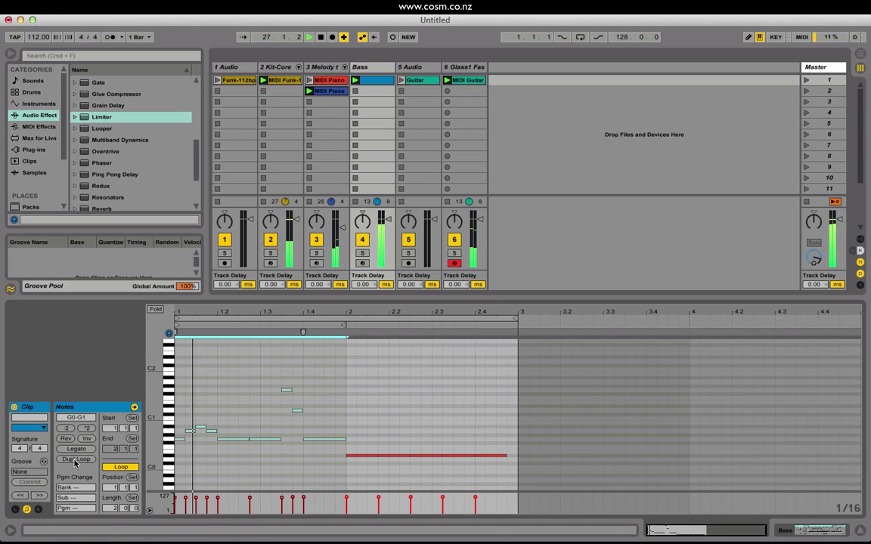
left_click(74, 459)
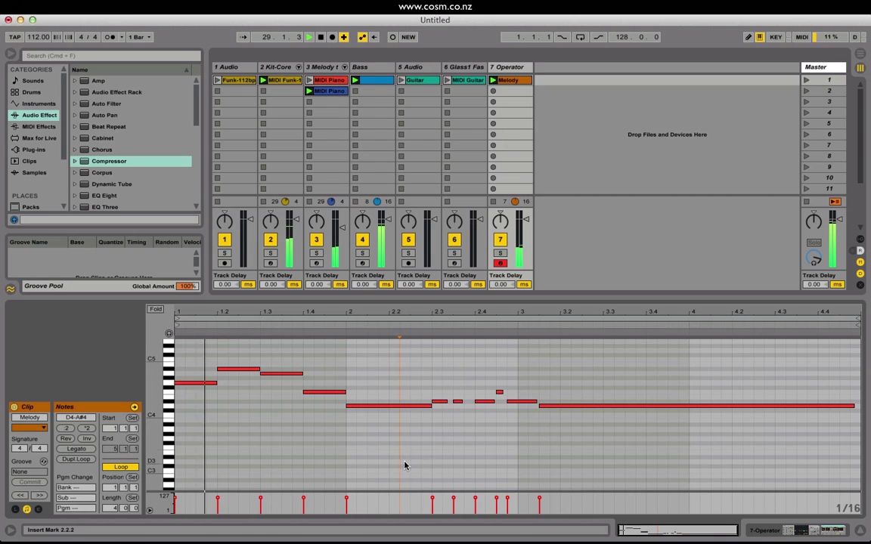
left_click(398, 450)
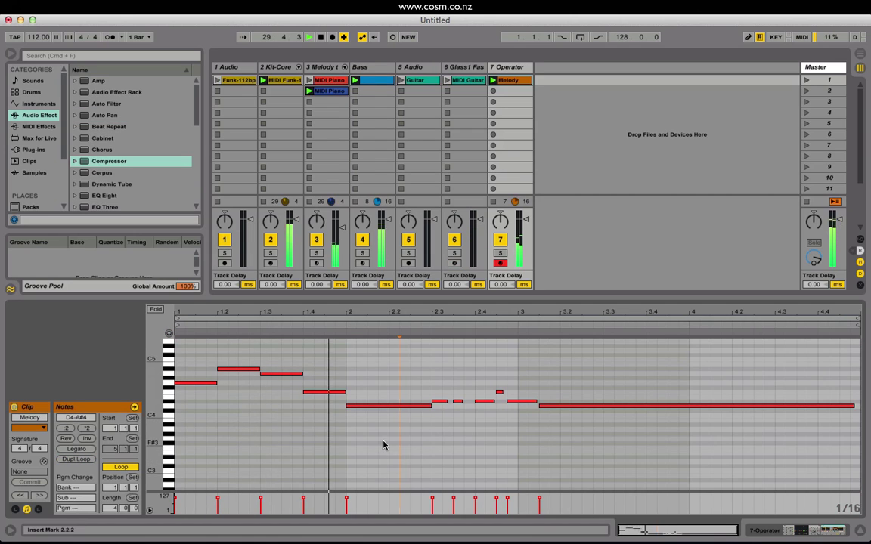
Step: Compress the melody's opening notes into a shorter span, undoing the extra squeeze
left_click_drag(395, 457, 190, 350)
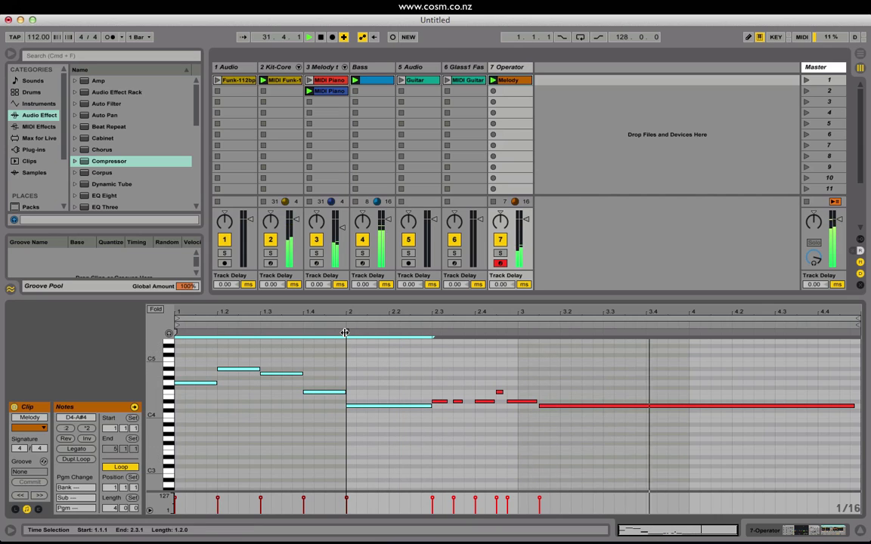
left_click_drag(344, 332, 303, 342)
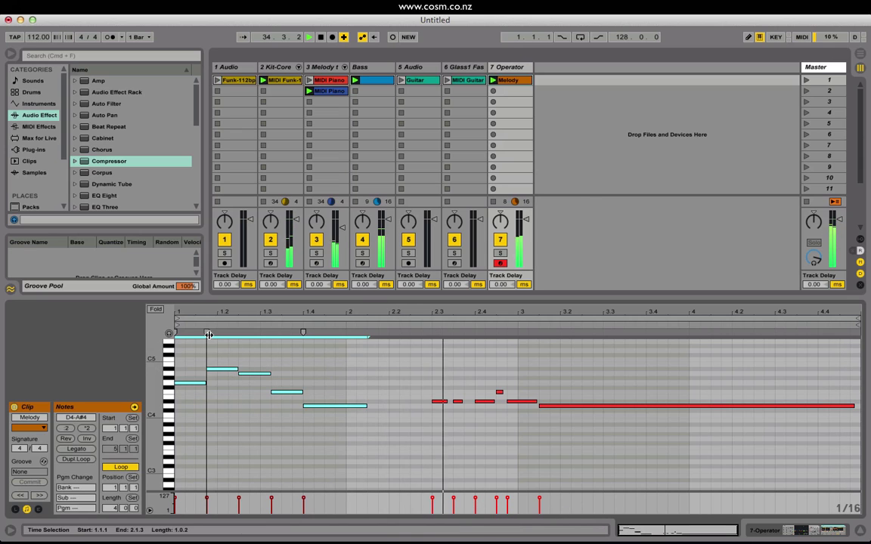
mouse_move(208, 335)
left_mouse_down()
mouse_move(298, 332)
mouse_move(260, 333)
left_mouse_up()
key("super+z")
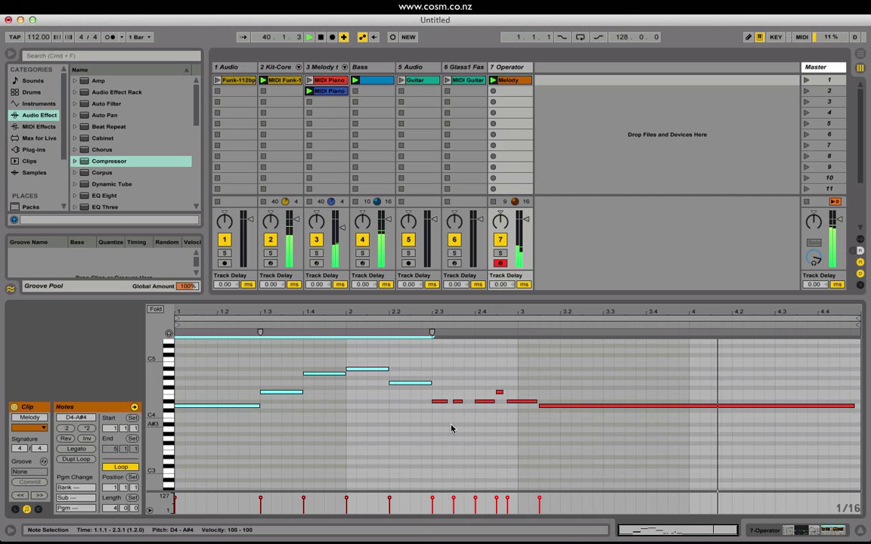
Step: Nudge the short F4 note near 2.4.3 slightly later
left_click(496, 434)
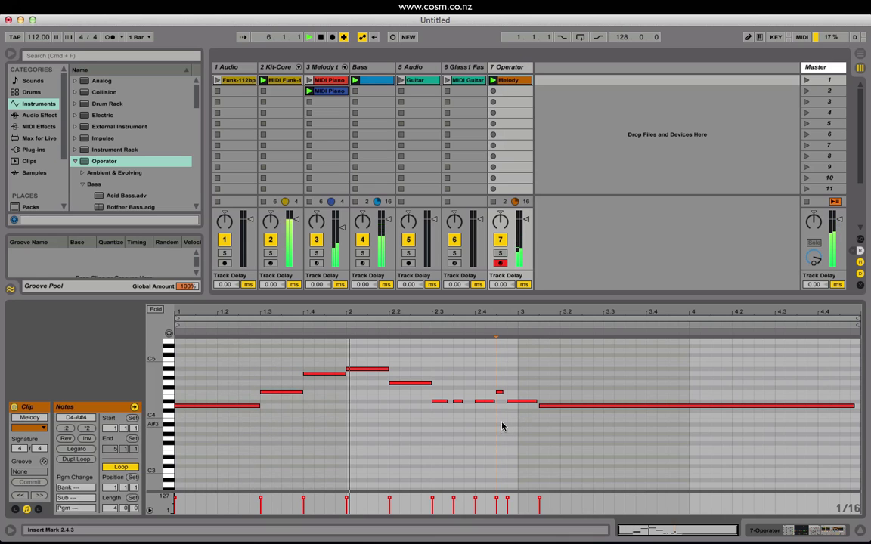
left_click(499, 392)
left_click(499, 394)
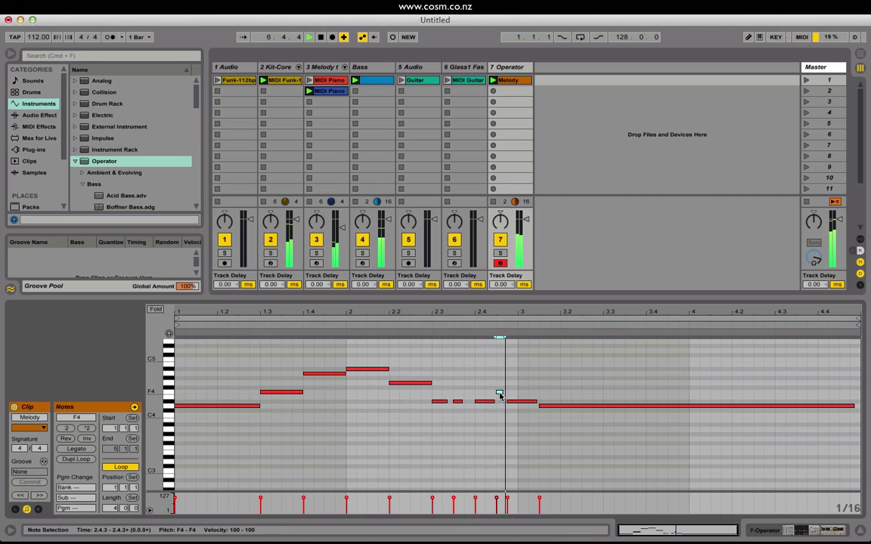
left_click_drag(499, 393, 493, 396)
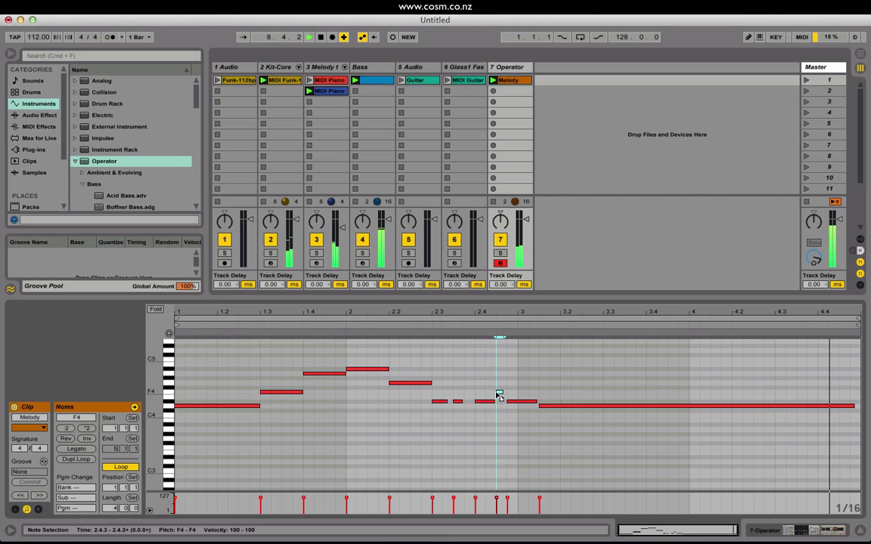
left_click(500, 470)
Step: Draw new notes: A#4 near beat 2.3, G4 at 1.2 and A4 at 1.2.3
key("b")
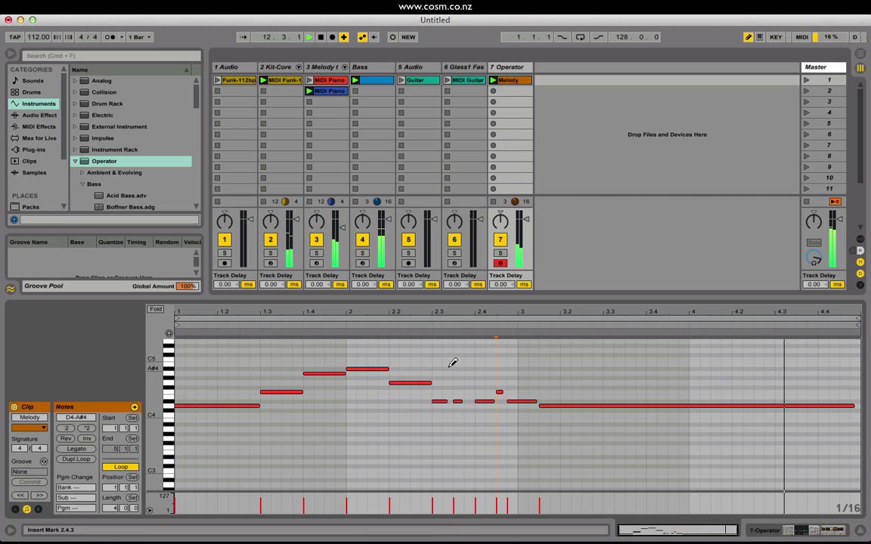
key("b")
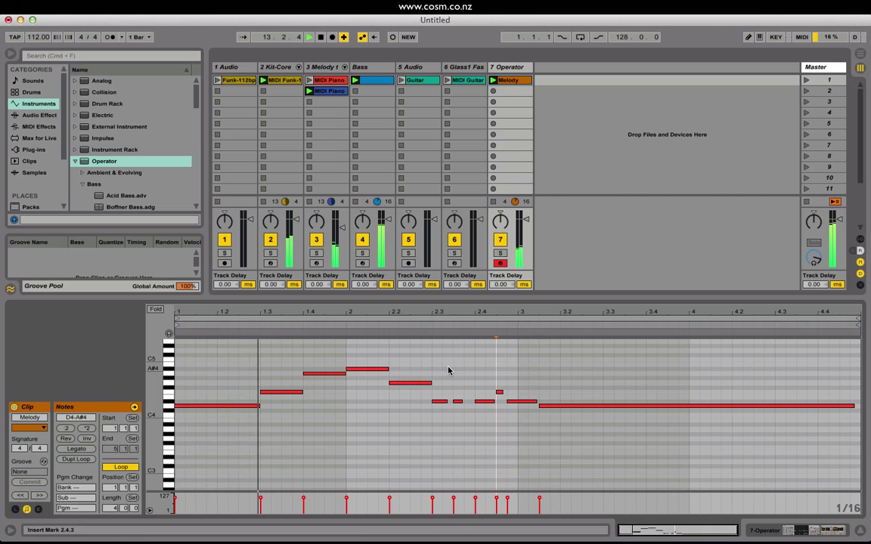
key("b")
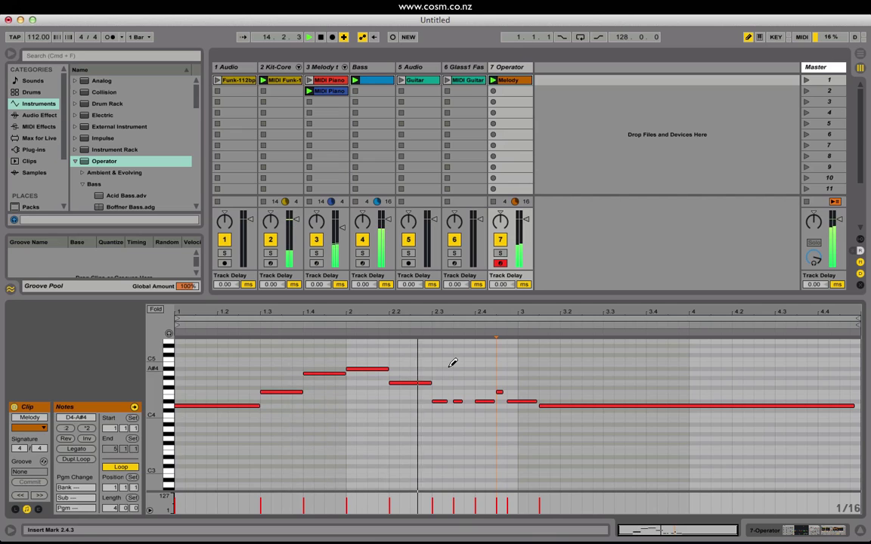
key("b")
key("b")
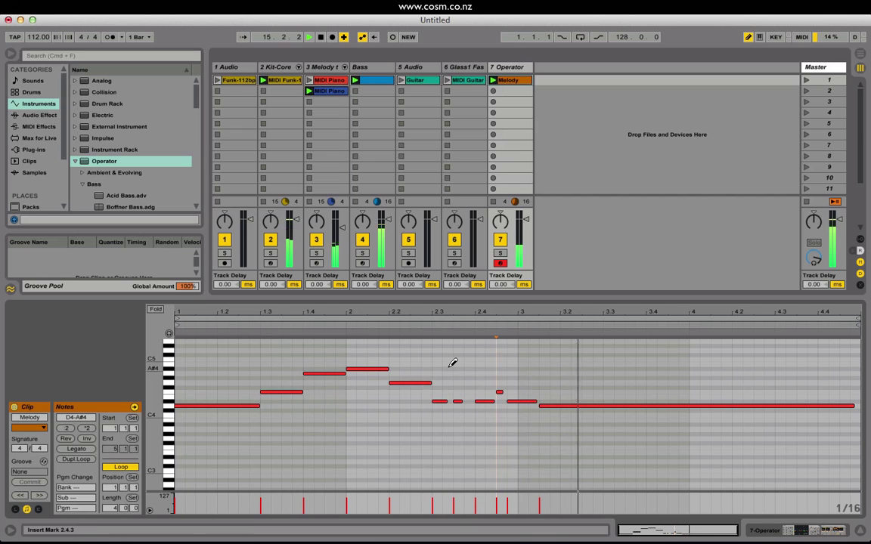
left_click(449, 368)
left_click(223, 382)
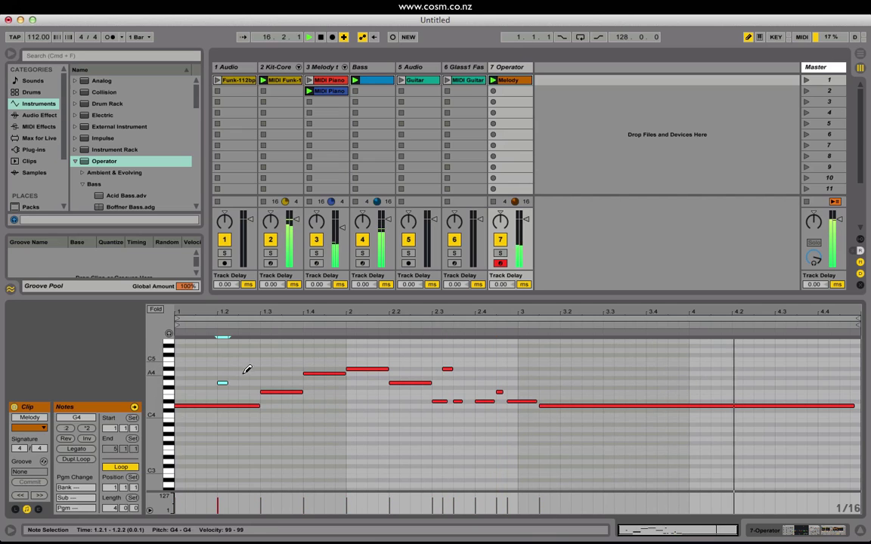
left_click(244, 373)
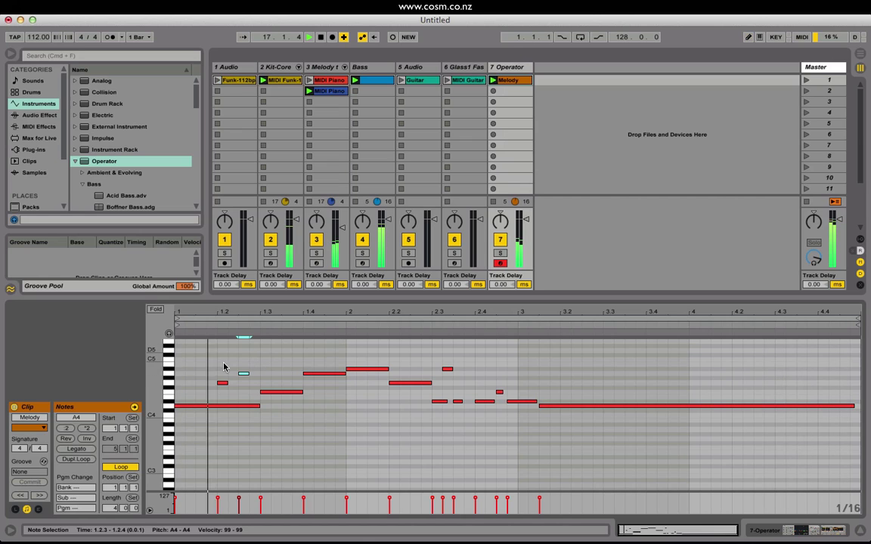
Step: Adjust the F4 note at beat 1.3, then show track 7's Operator and Reverb devices
left_click_drag(276, 361, 283, 390)
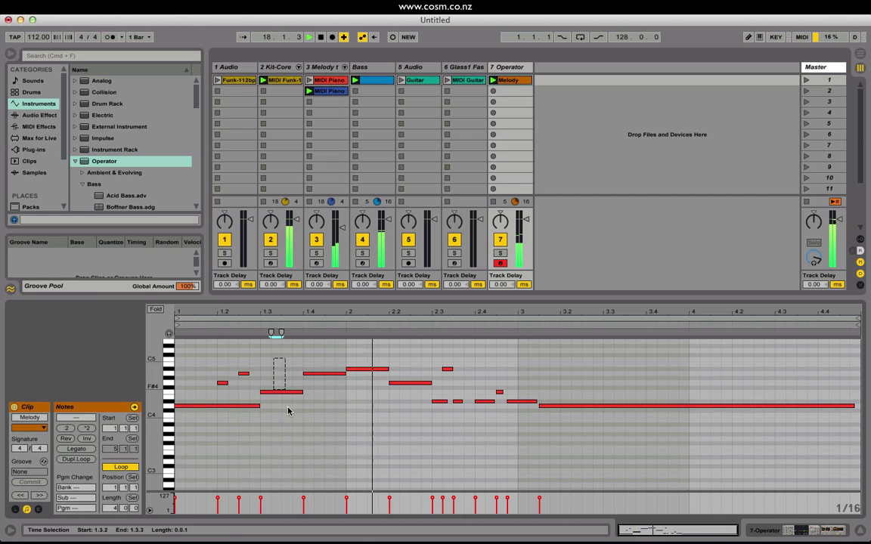
left_click(281, 392)
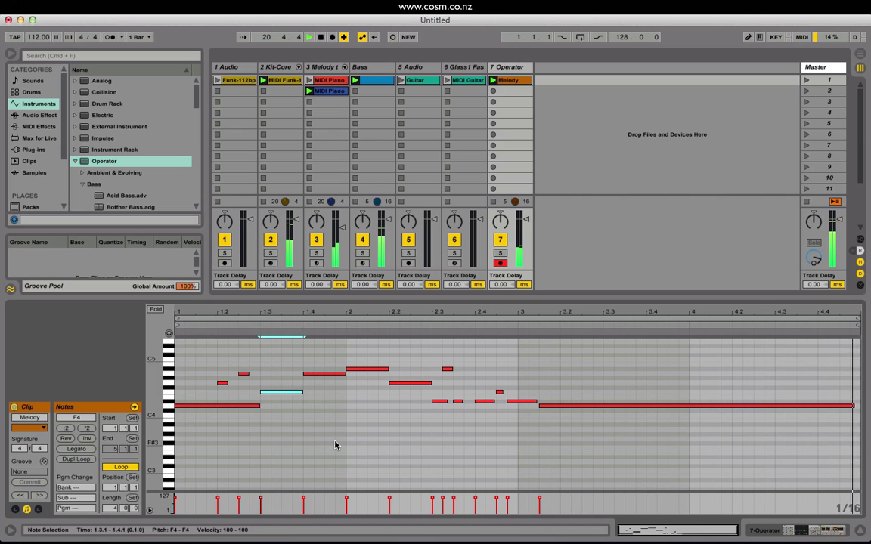
left_click(400, 444)
key("q")
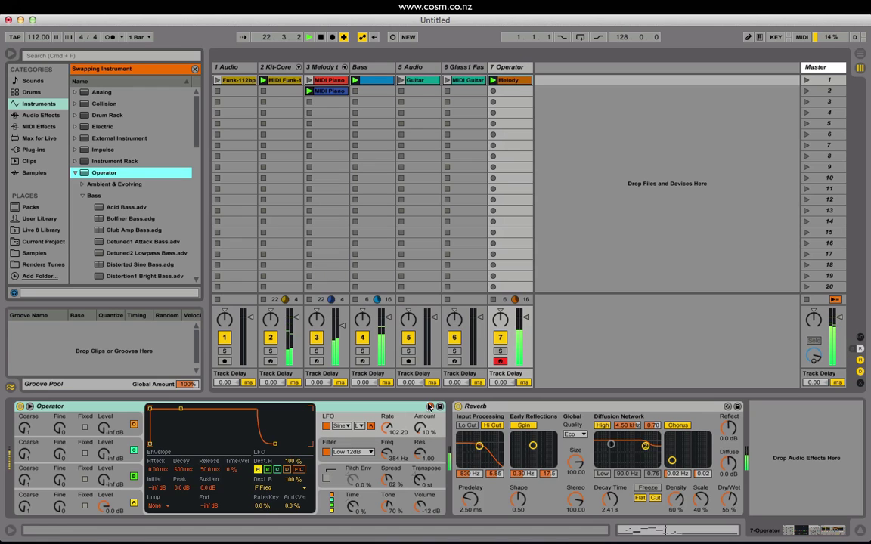
Step: Hot-swap Reverb for Ping Pong Delay, swap back to Reverb, and reopen the Melody notes
left_click(488, 408)
scroll(119, 261, "down", 3)
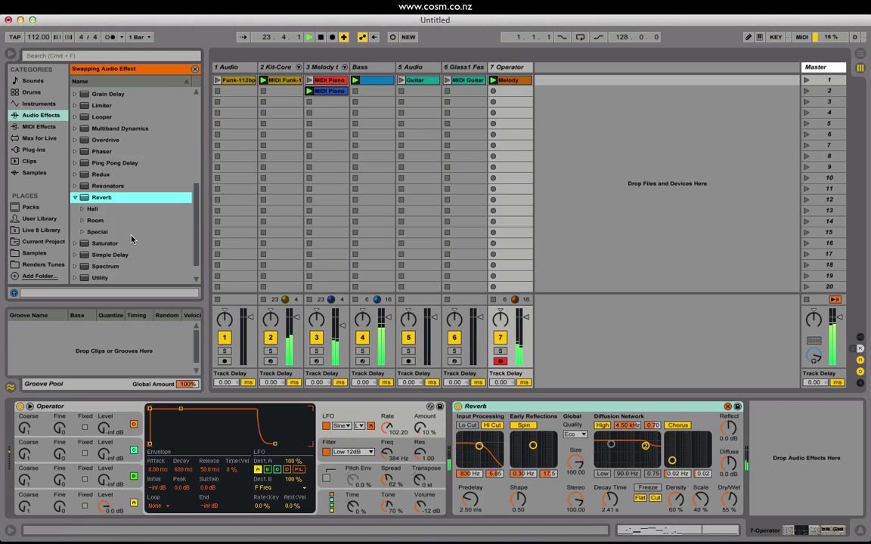
left_click(126, 164)
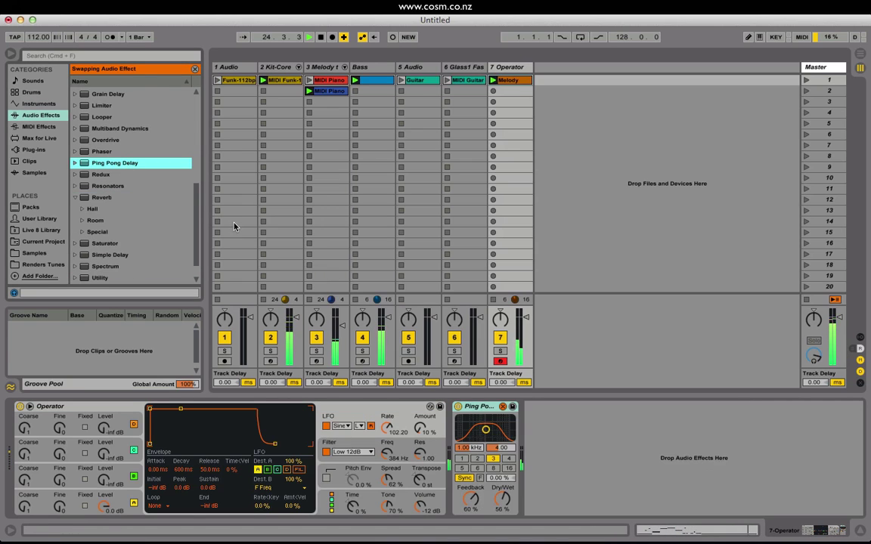
left_click(121, 196)
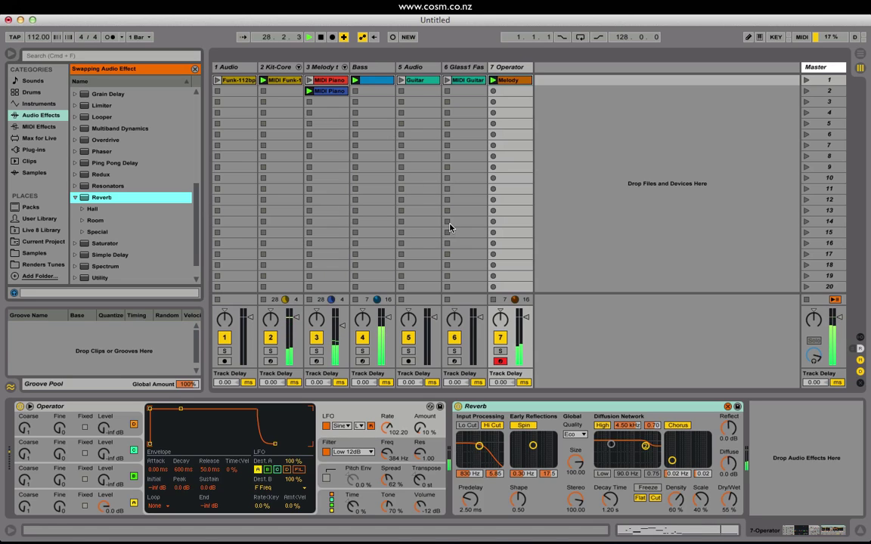
key("shift+Tab")
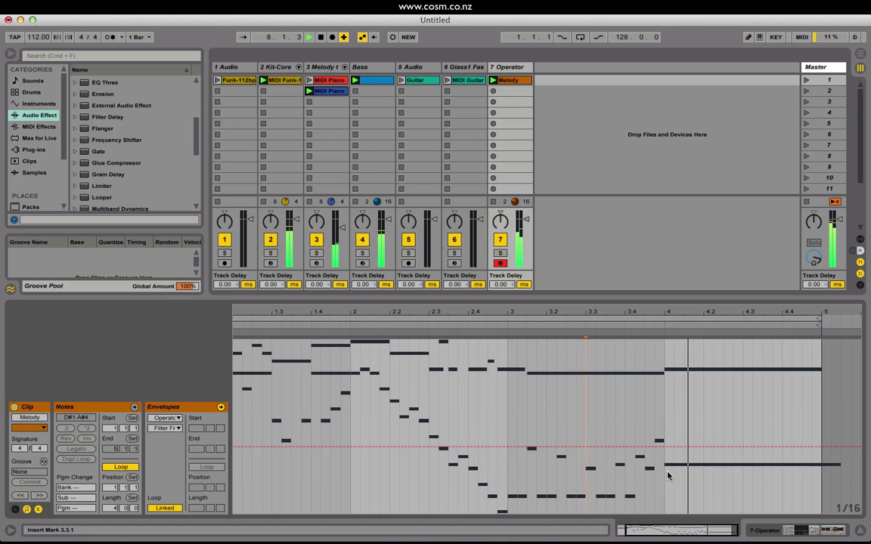
Step: Draw a curved Filter Freq rise in bar 4, steepen the peak, then add a falling ramp
left_click(666, 447)
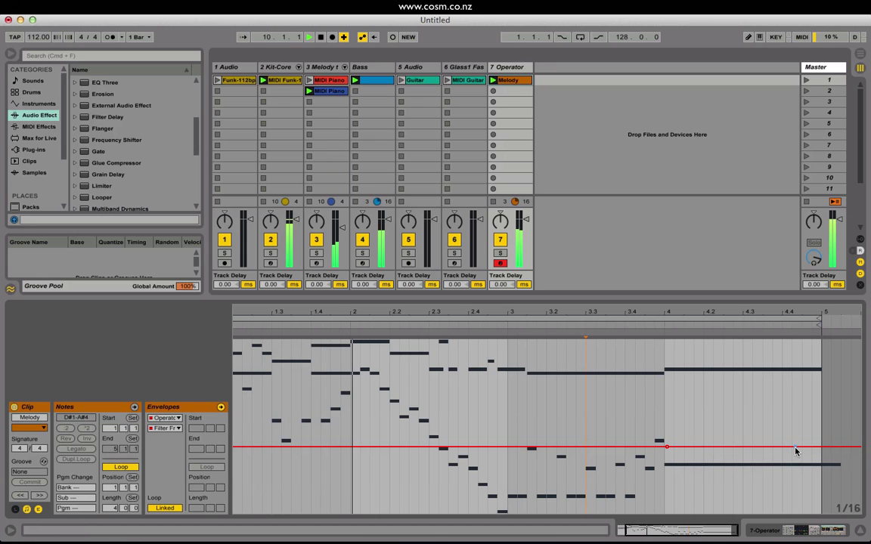
left_click_drag(796, 448, 820, 340)
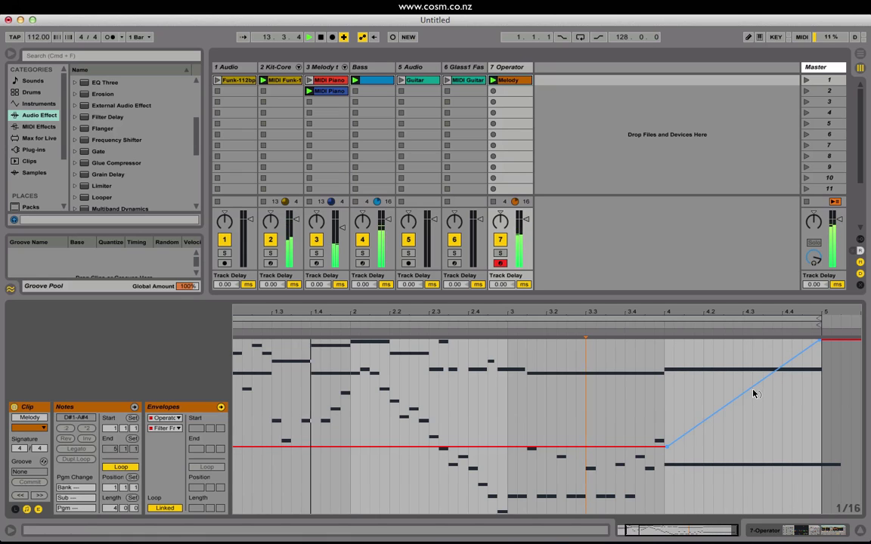
left_click_drag(754, 393, 754, 439)
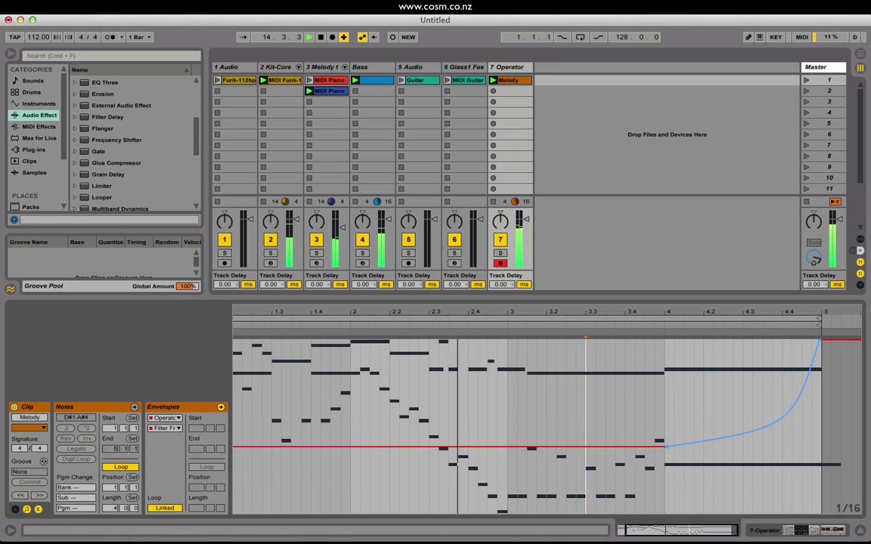
left_click_drag(820, 340, 821, 467)
left_click(765, 340)
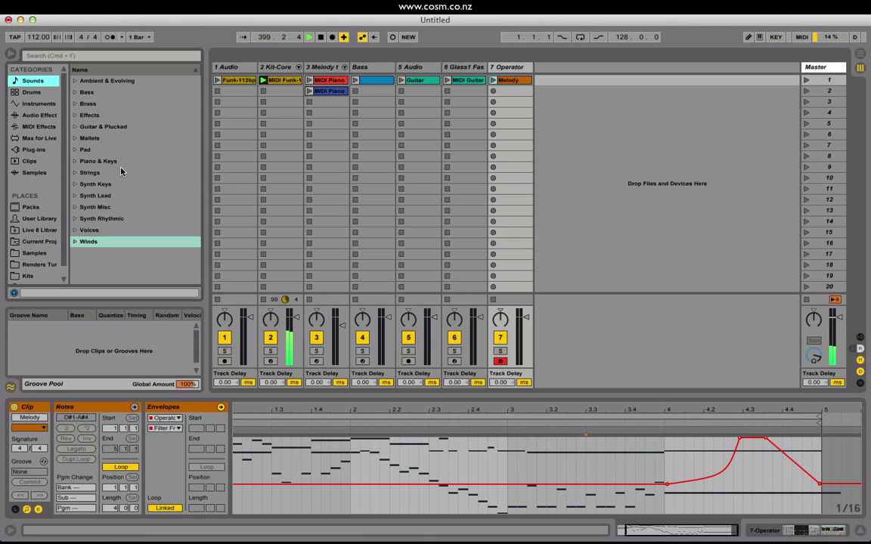
Step: Browse the Sounds, Drums, Instruments, Audio Effects, MIDI Effects and Max for Live categories
left_click(93, 71)
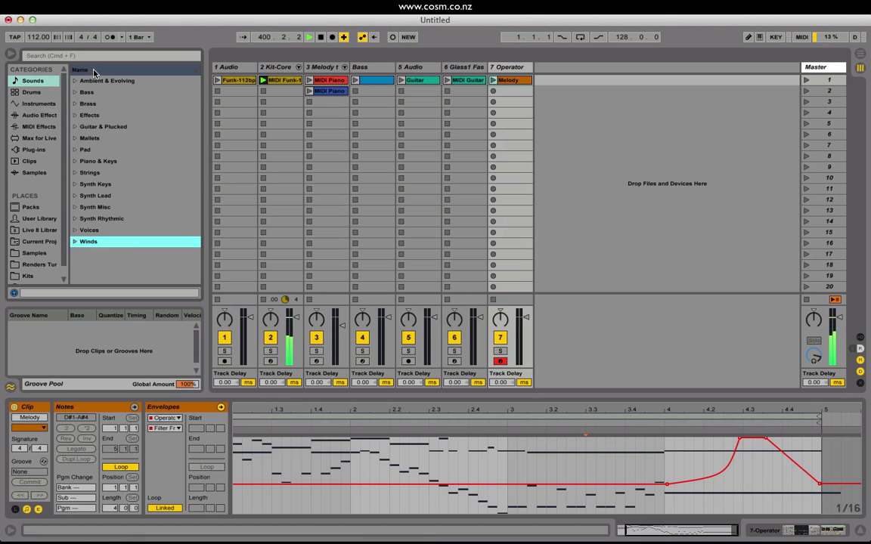
left_click(26, 85)
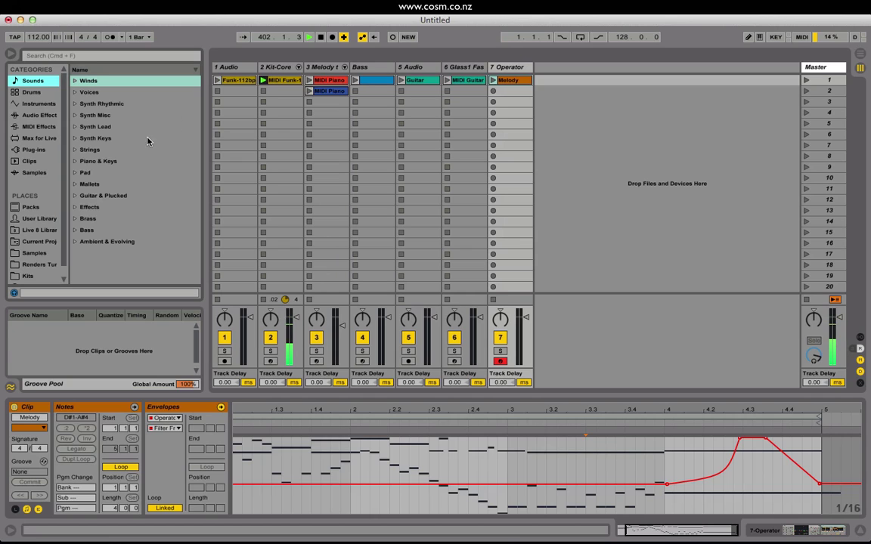
left_click(31, 92)
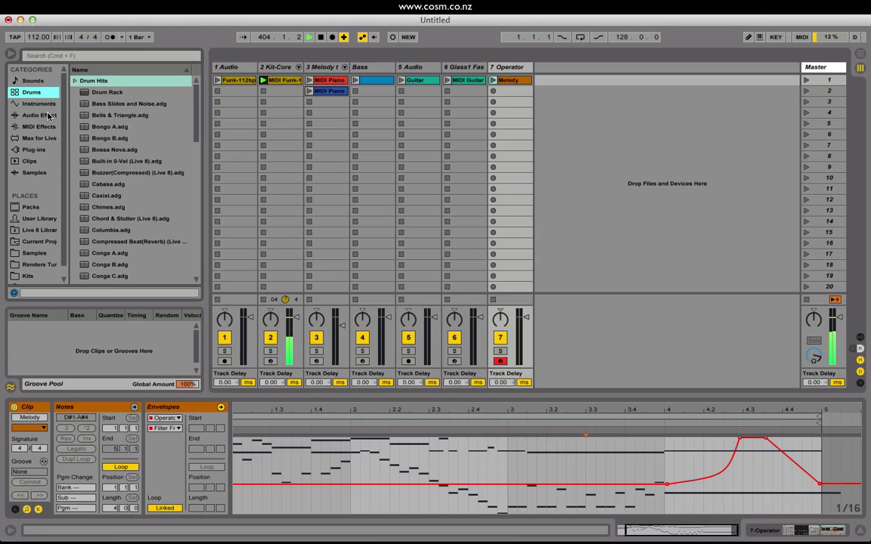
left_click(39, 105)
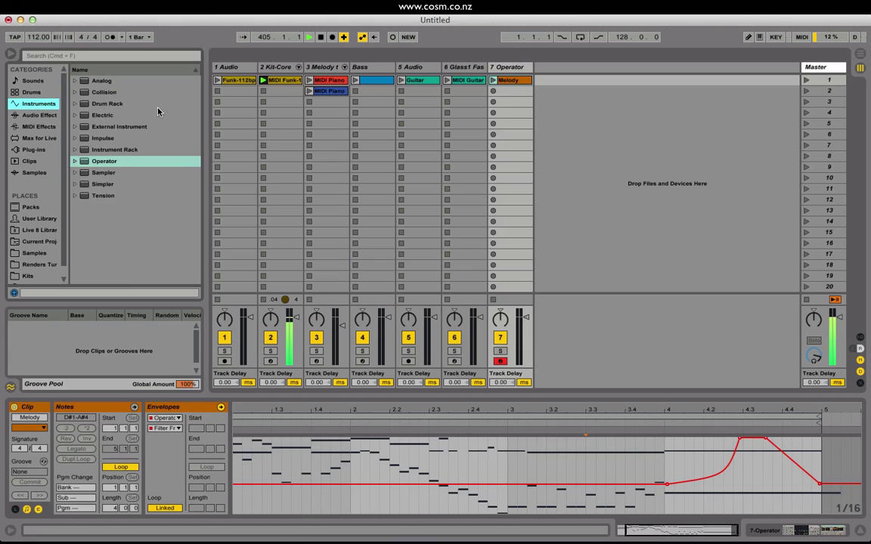
left_click(35, 115)
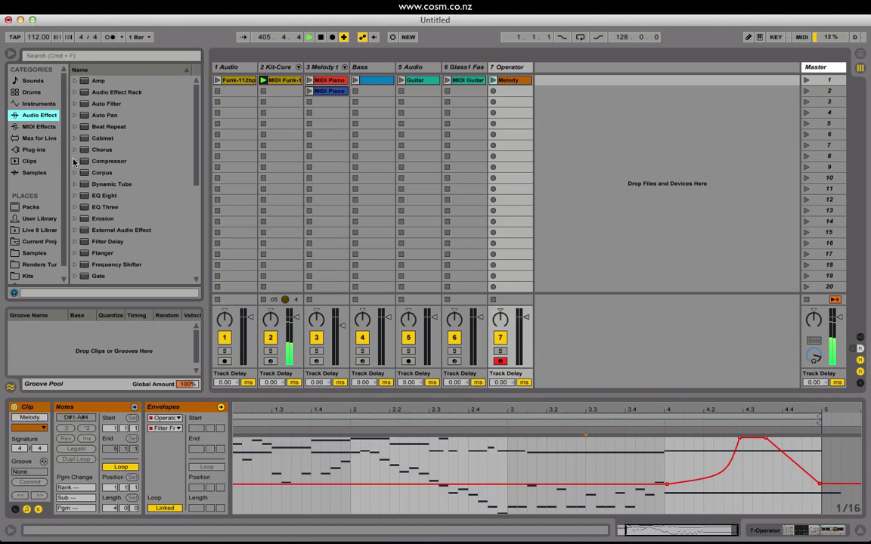
left_click(39, 127)
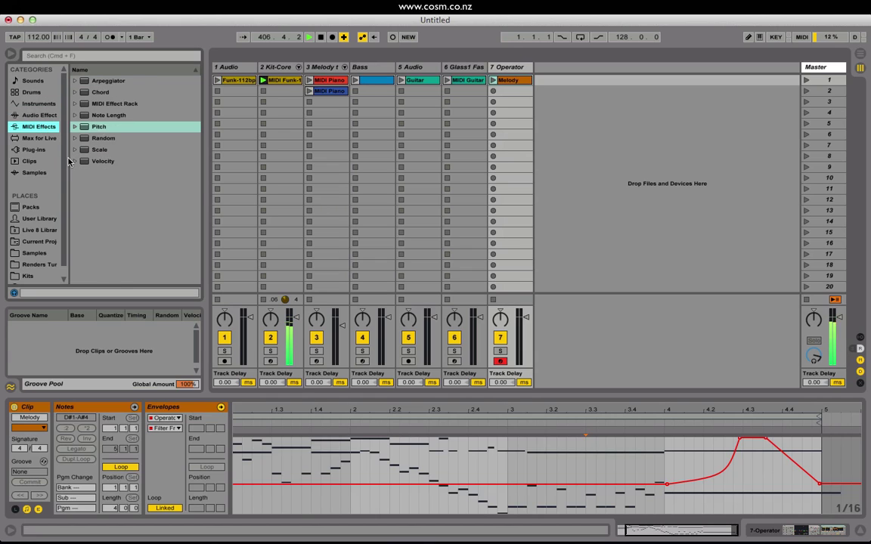
left_click(39, 138)
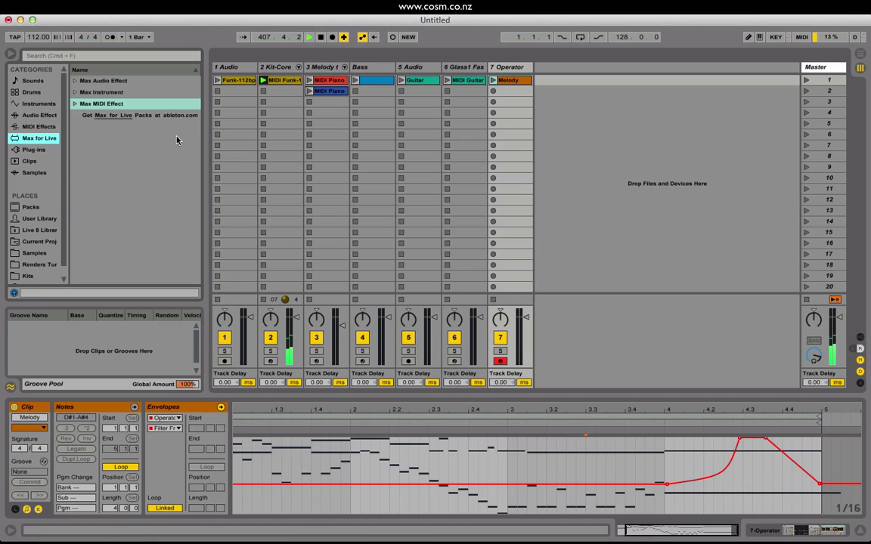
Step: Peek into the Max Audio, Instrument and MIDI groups, then view Plug-ins, Clips and Samples
left_click(75, 80)
left_click(75, 80)
left_click(75, 93)
left_click(74, 92)
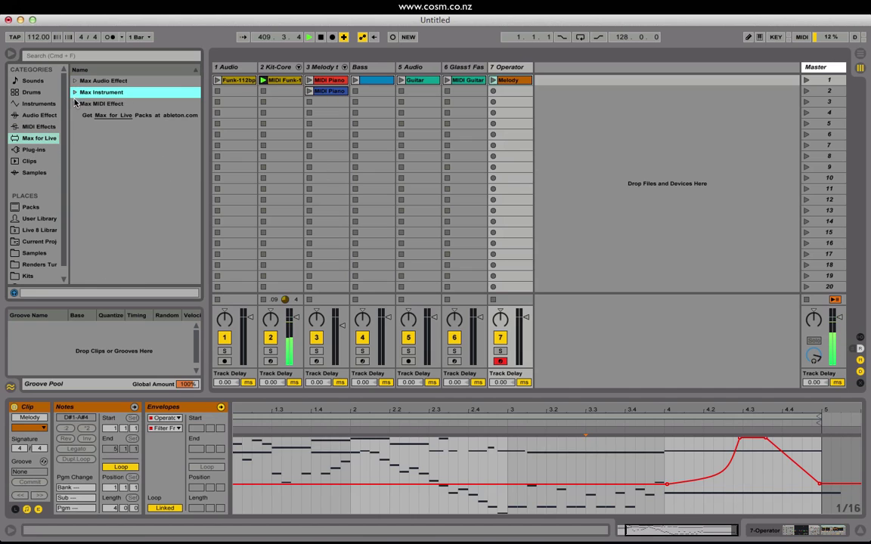
left_click(75, 103)
left_click(75, 104)
left_click(33, 150)
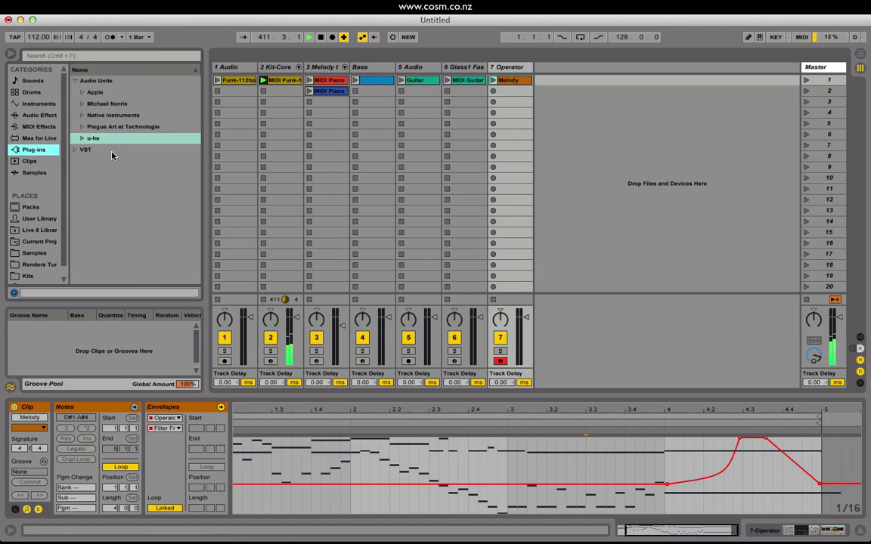
left_click(43, 163)
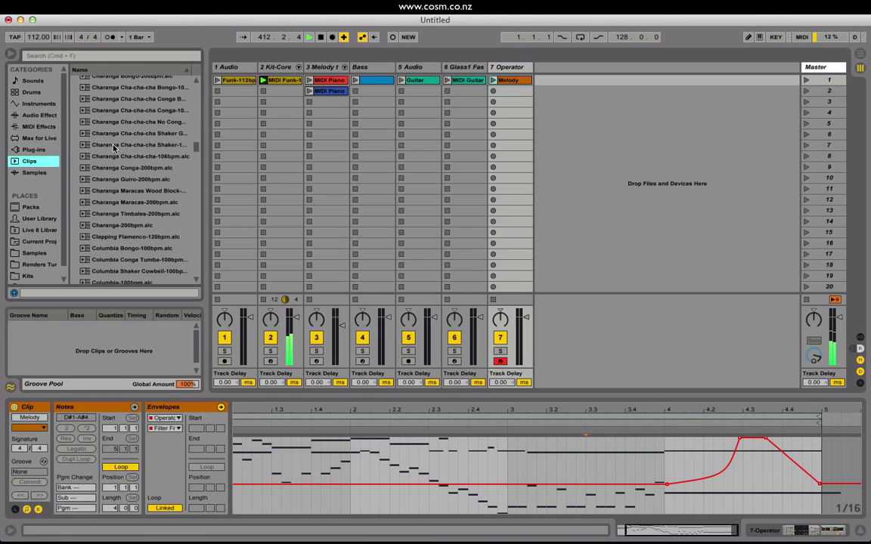
left_click(44, 176)
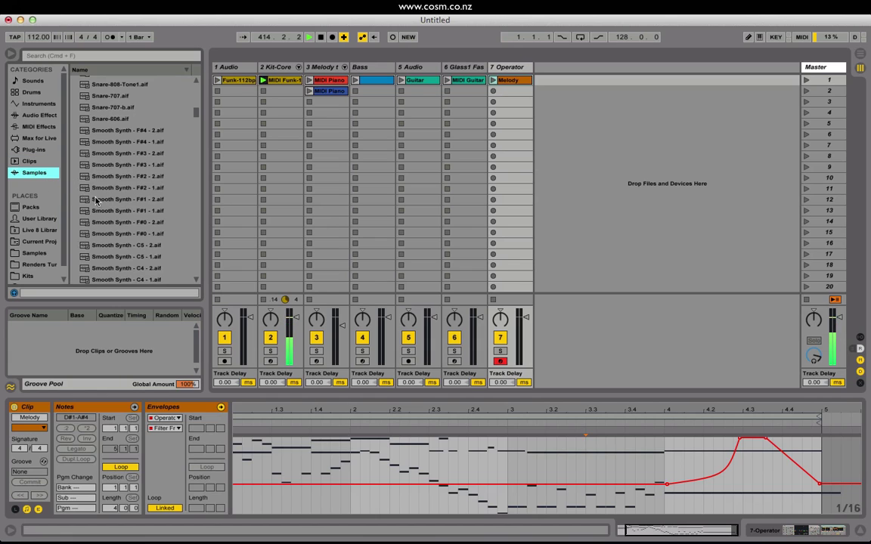
Step: View Packs, User Library, Live 8 Library and Current Project folders, ending at Kits; cancel Add Folder
left_click(31, 208)
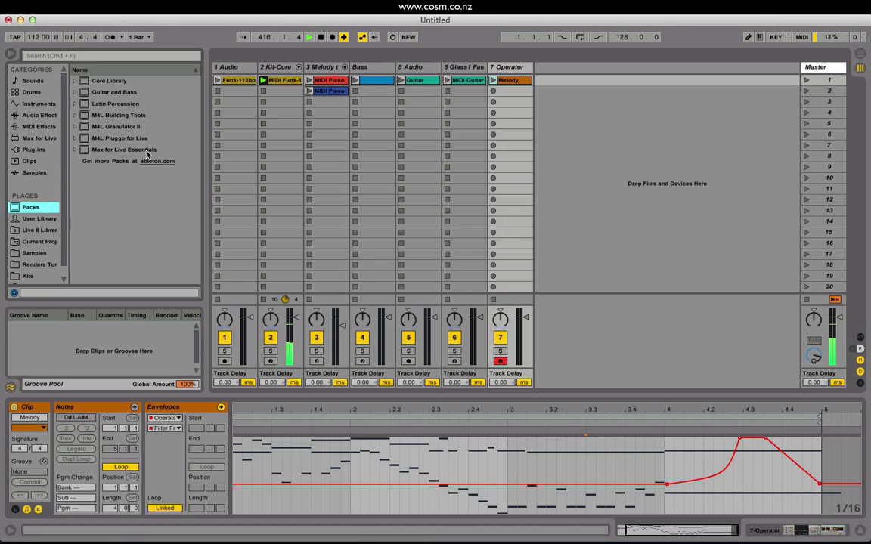
left_click(34, 219)
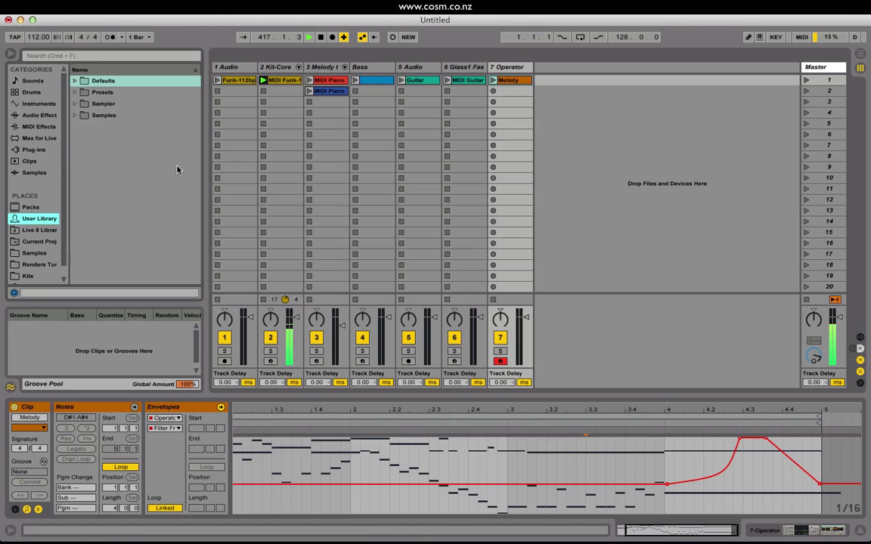
left_click(41, 230)
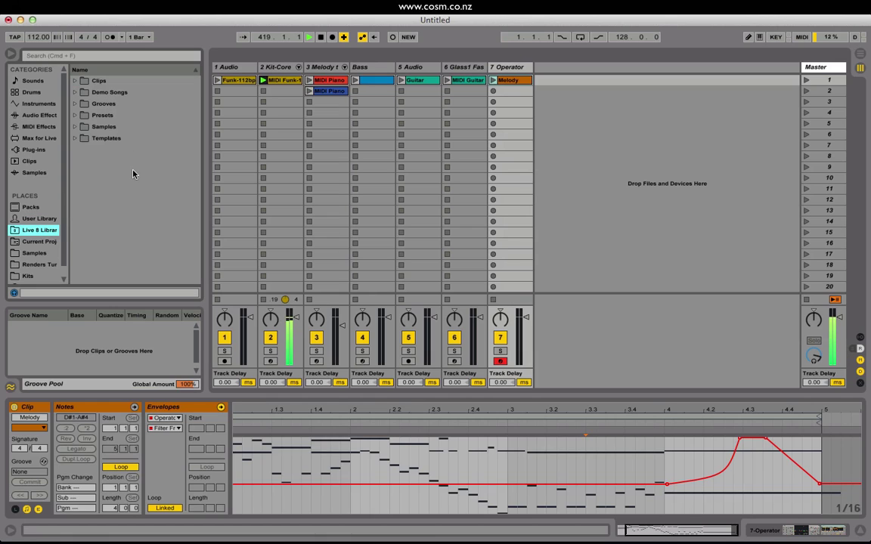
left_click(41, 242)
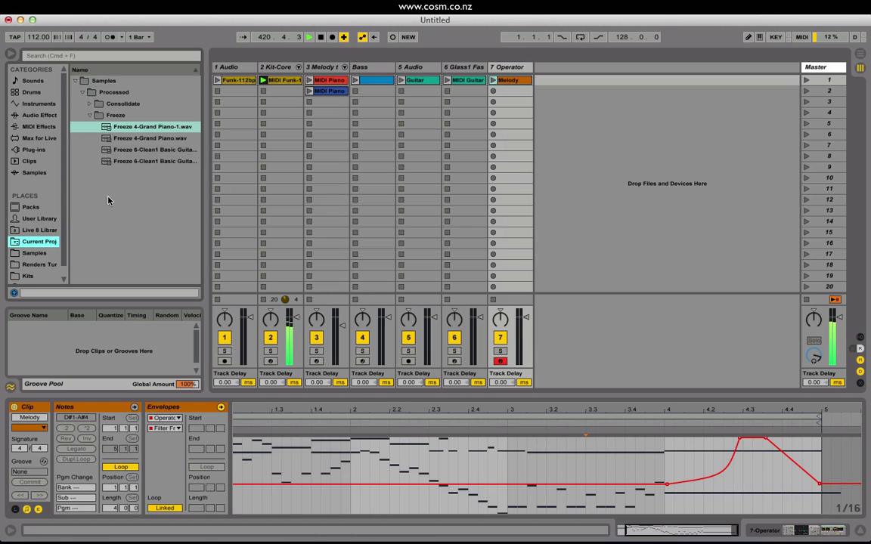
scroll(24, 226, "down", 1)
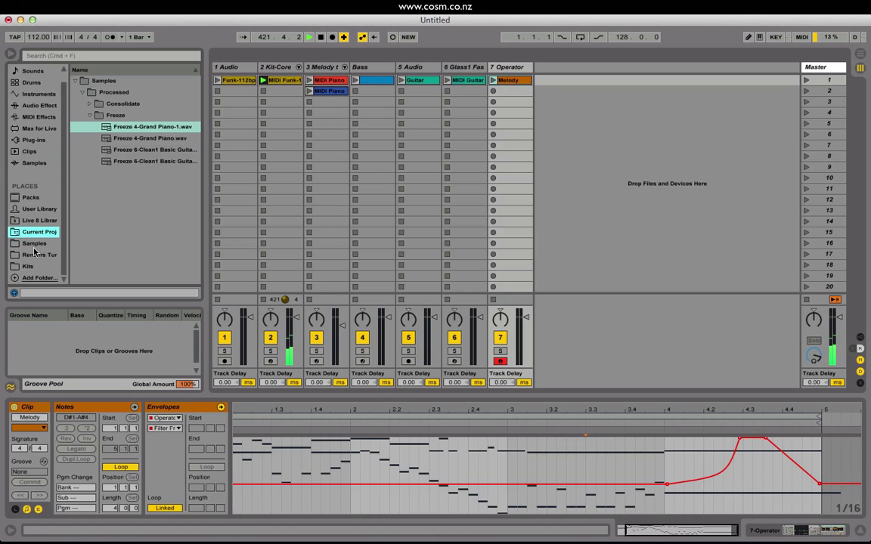
left_click(33, 244)
left_click(34, 255)
left_click(35, 266)
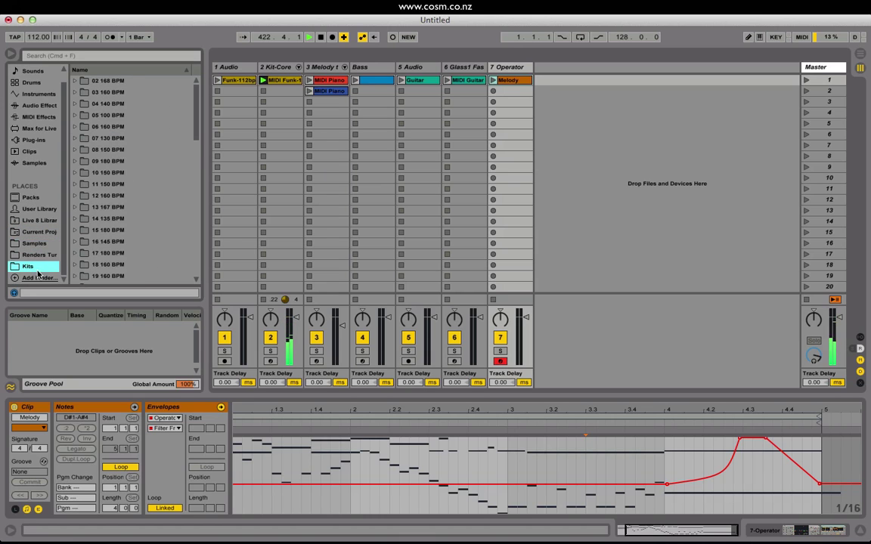
left_click(37, 279)
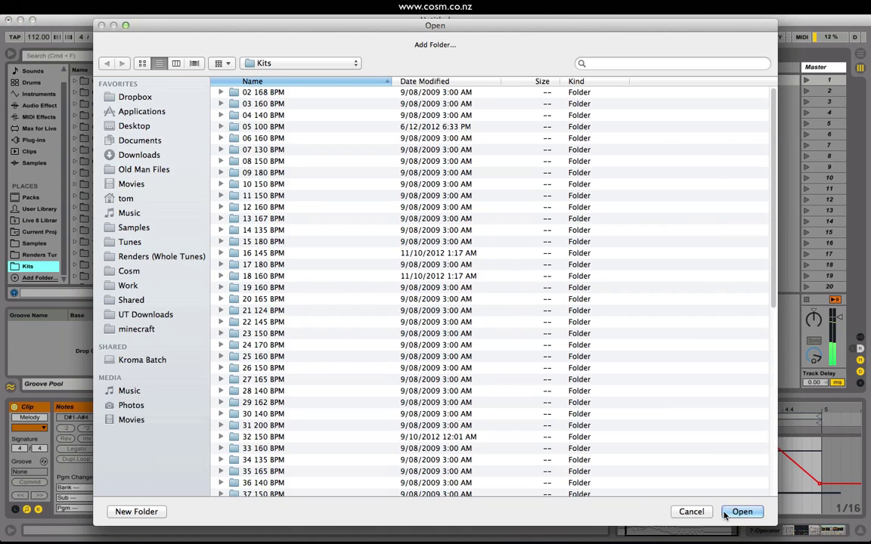
left_click(738, 511)
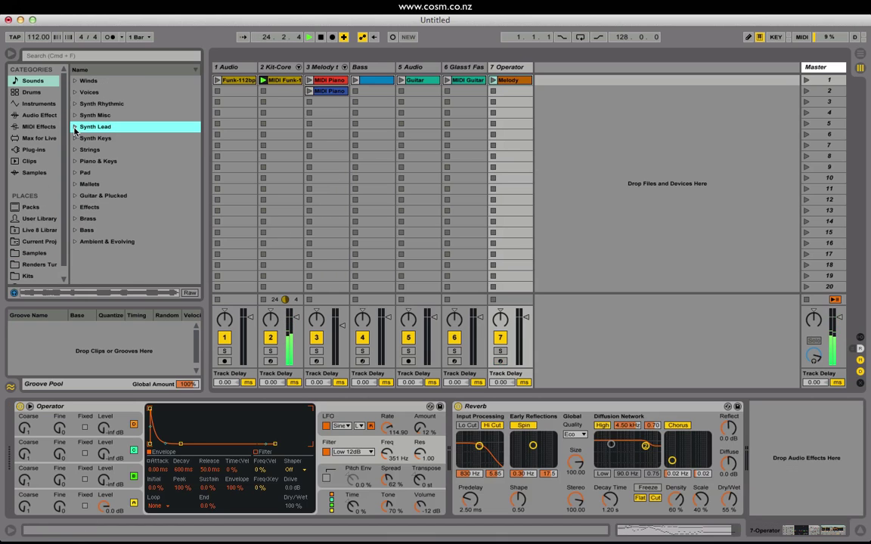
Step: Audition the Wow Attack and Wide Lead presets, then add Tech House-123bpm as a new track in scene 5
left_click(74, 127)
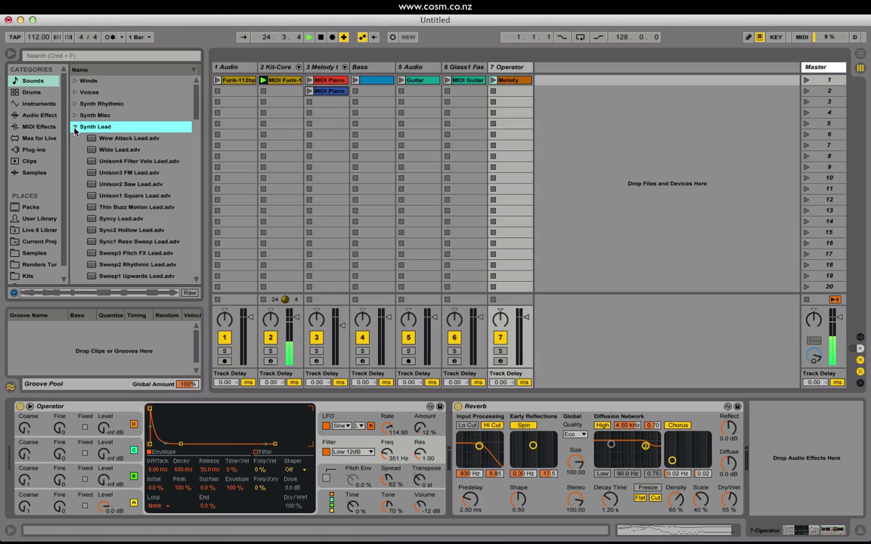
left_click(122, 141)
left_click(122, 152)
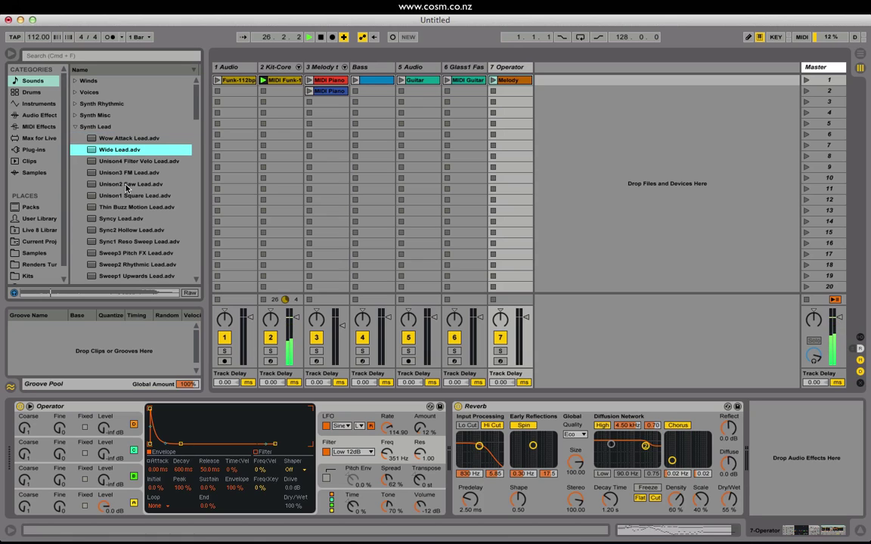
left_click(127, 174)
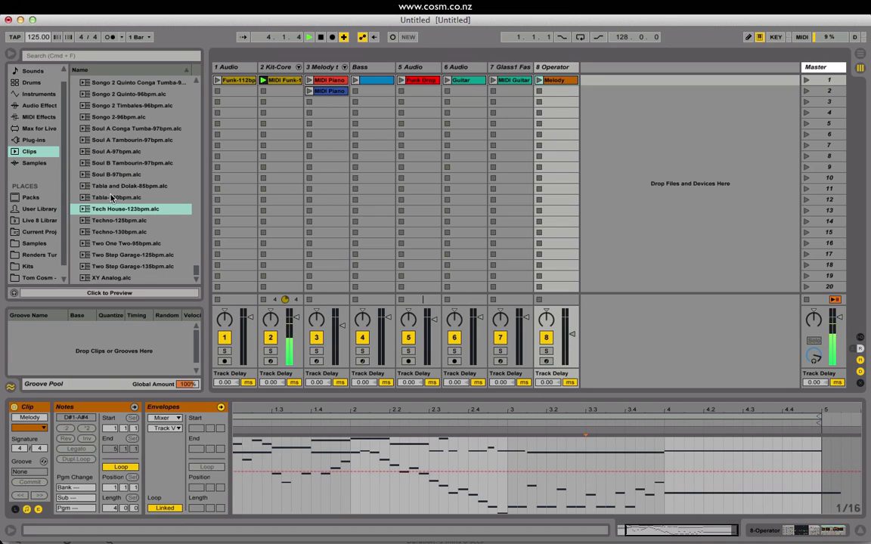
left_click_drag(114, 209, 597, 124)
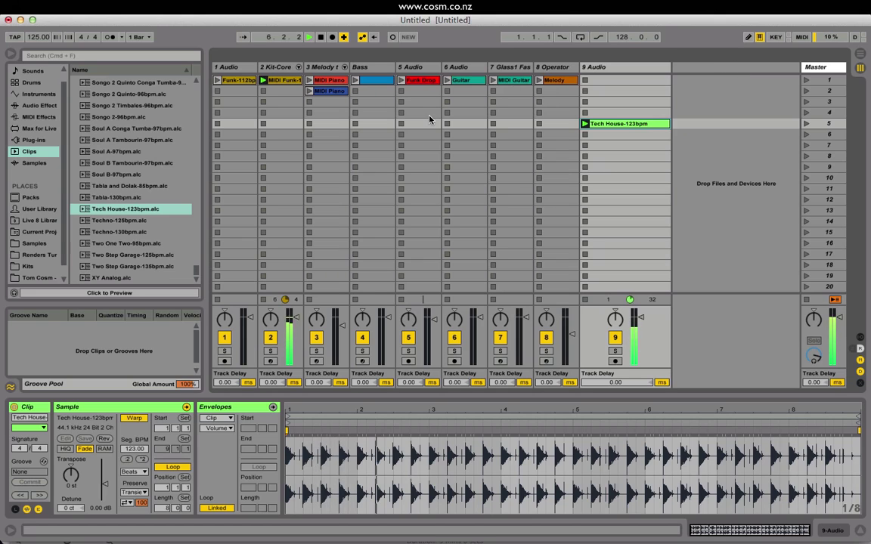
left_click(35, 108)
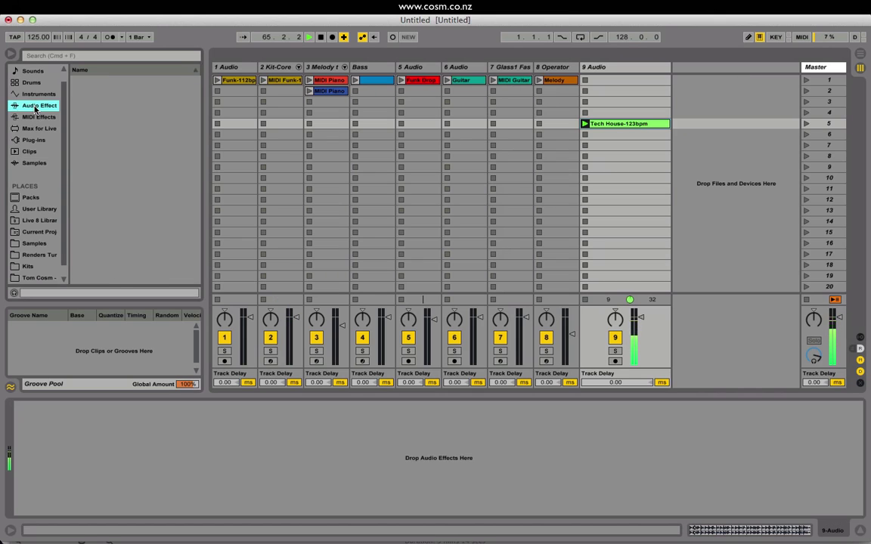
Step: Load EQ Eight on the Tech House track and make band 3 a low-cut filter
double_click(98, 196)
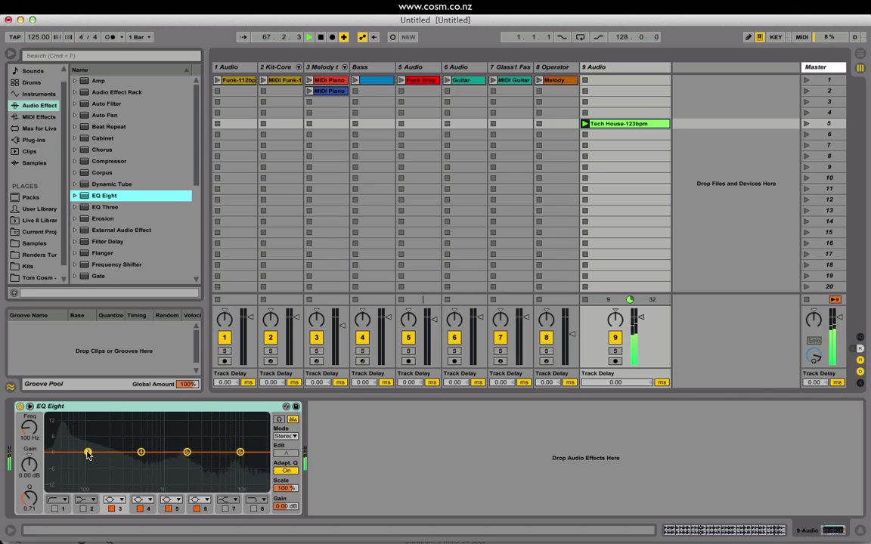
left_click_drag(88, 453, 87, 460)
left_click(31, 407)
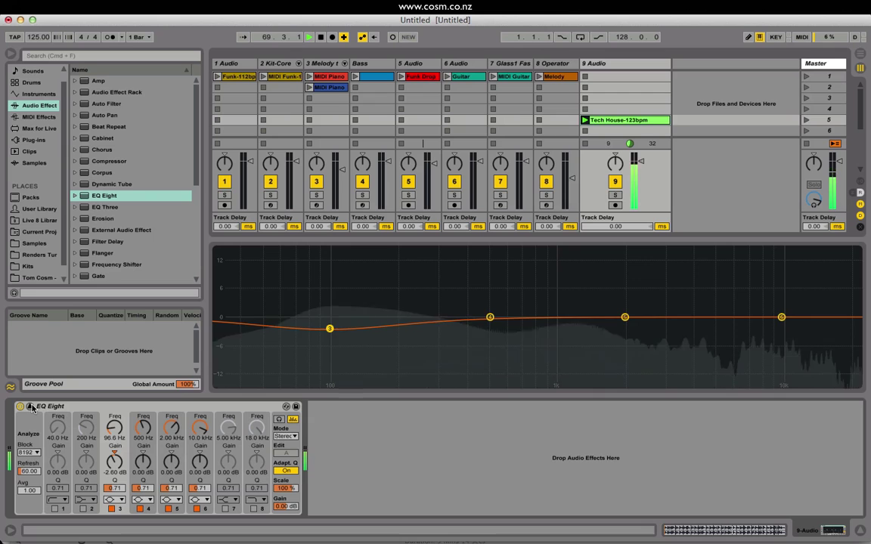
left_click(29, 407)
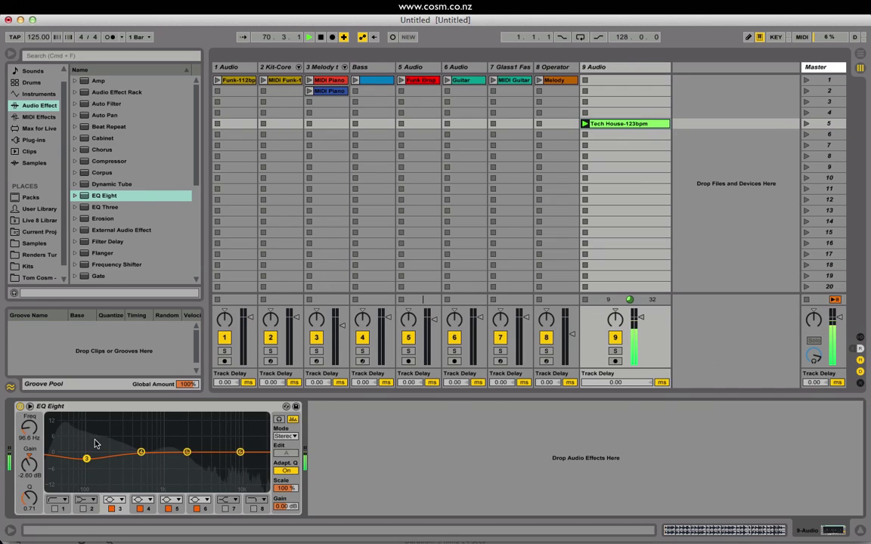
left_click(120, 501)
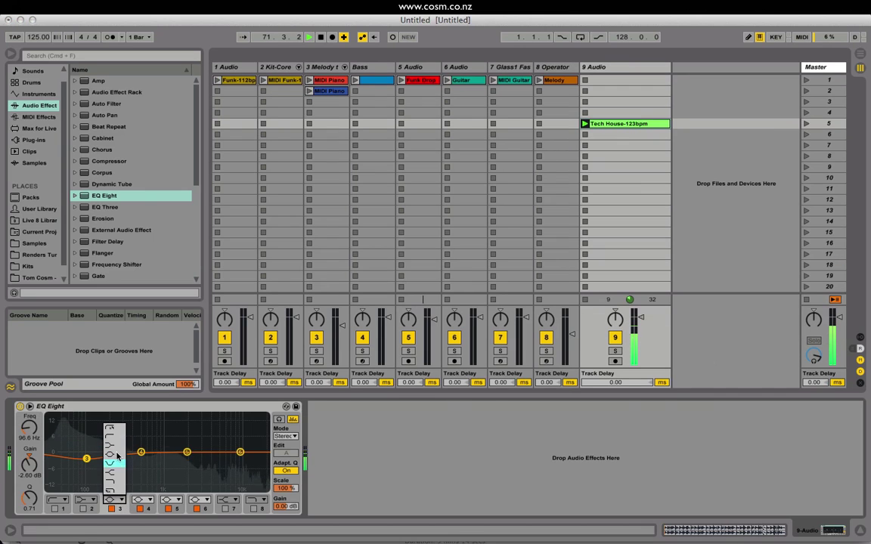
left_click(110, 429)
Step: Try a 2.95 kHz high-cut, disable both cut bands, and set band 5 near 2.12 kHz, -0.87 dB
left_click(206, 500)
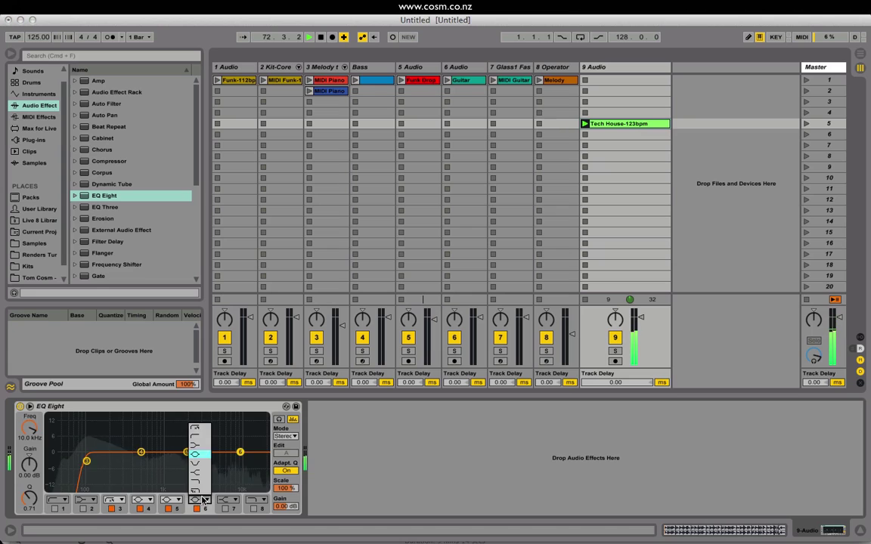
left_click(200, 486)
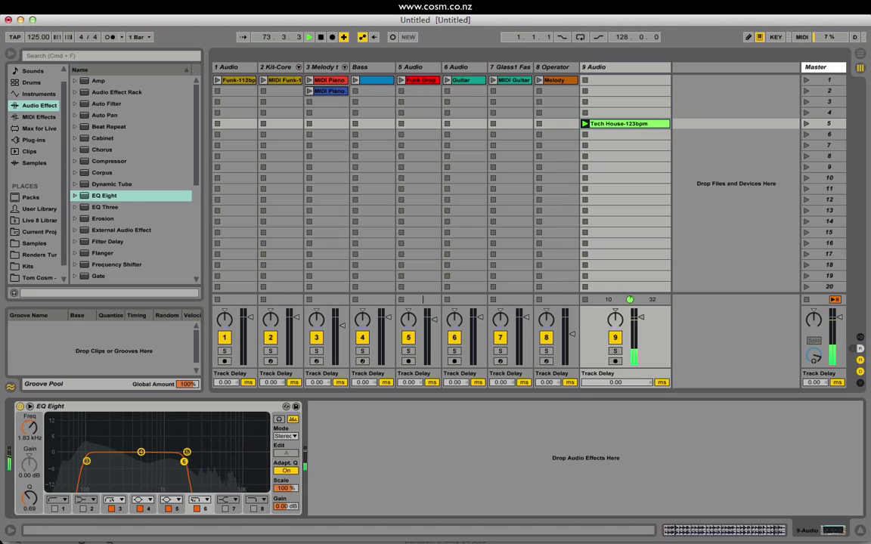
left_click_drag(185, 461, 200, 462)
left_click(197, 510)
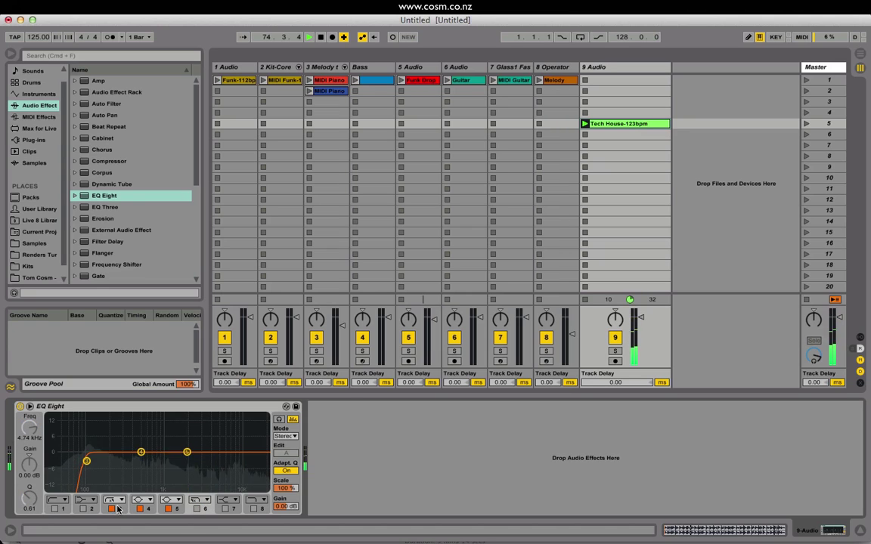
left_click(111, 509)
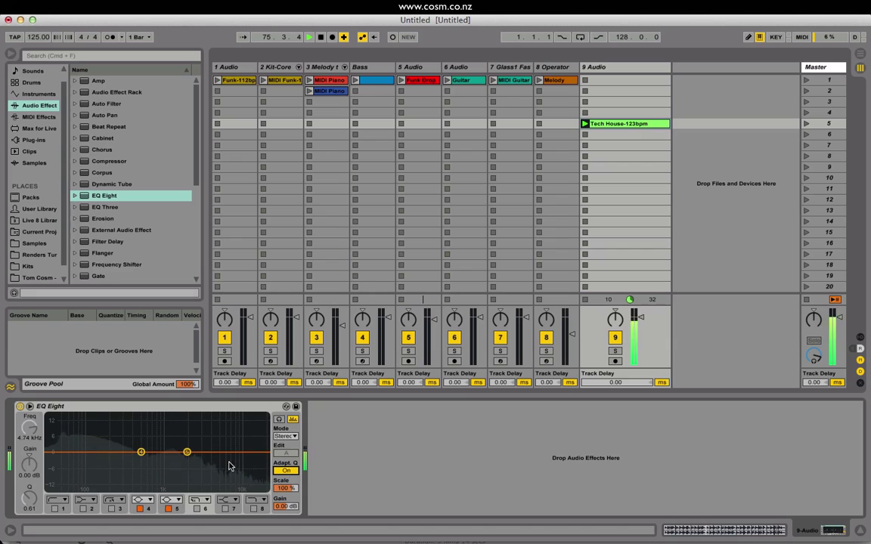
left_click(187, 453)
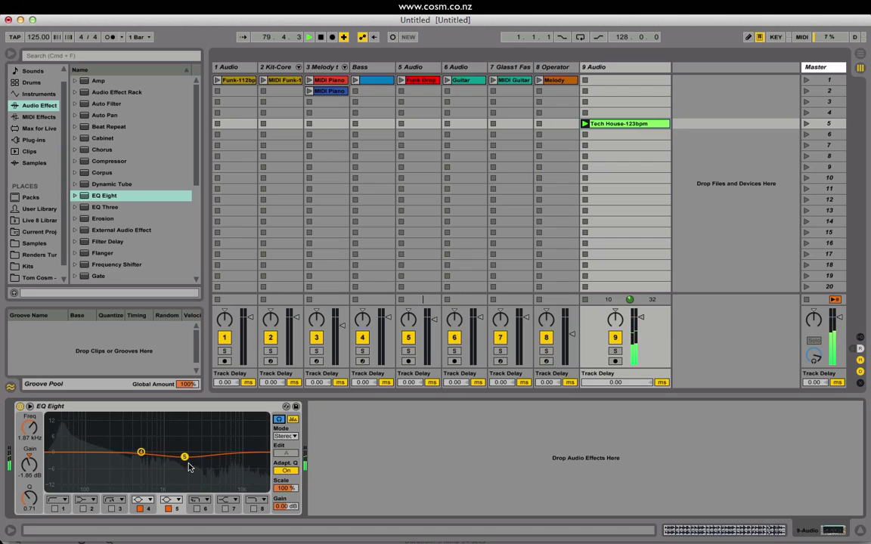
left_click_drag(184, 458, 199, 437)
left_click(186, 161)
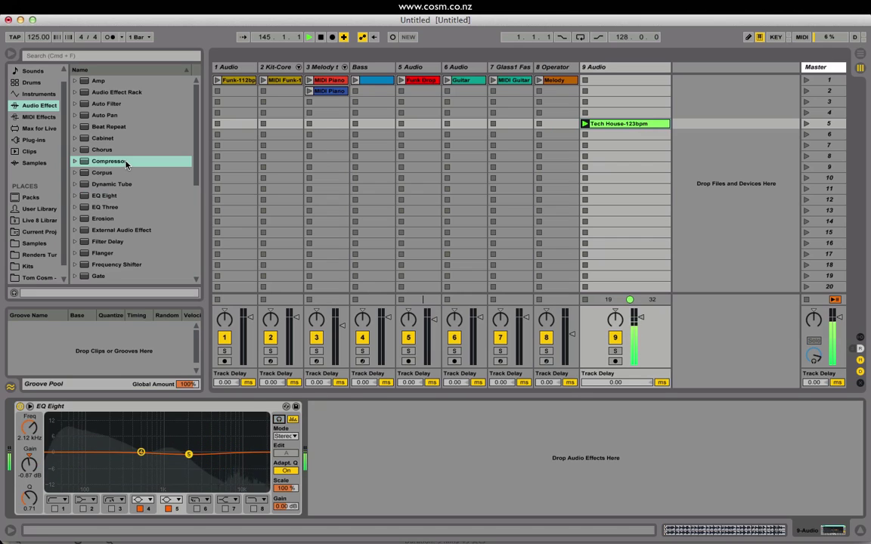
Step: Add a Compressor after EQ Eight on the Tech House loop, toggling auto release on and off
double_click(122, 161)
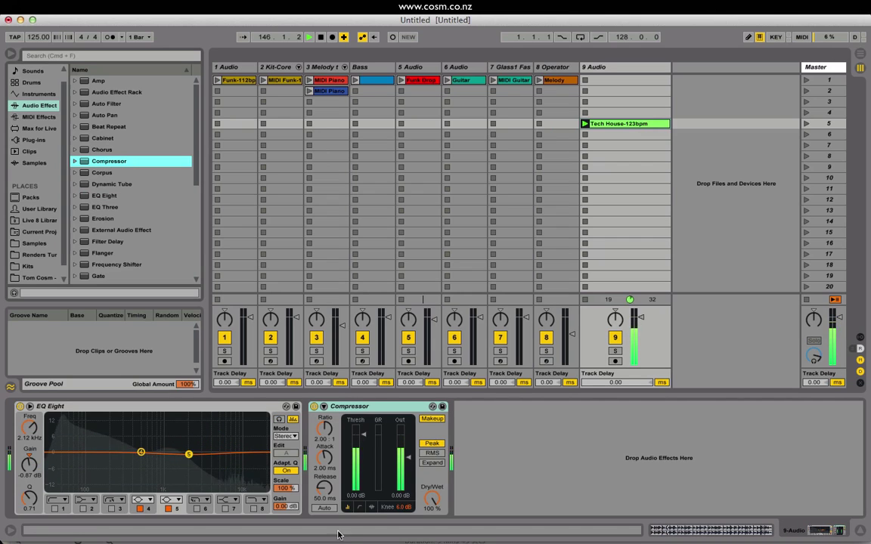
left_click(325, 508)
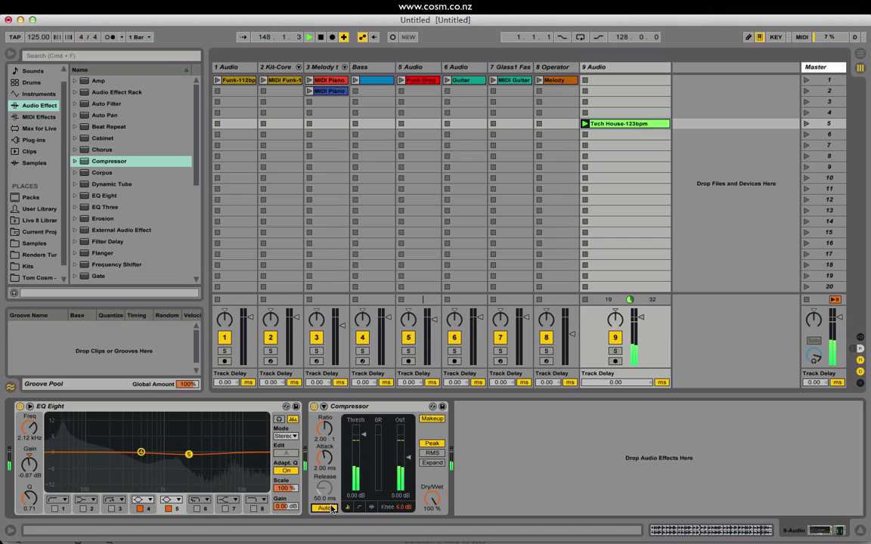
left_click(325, 508)
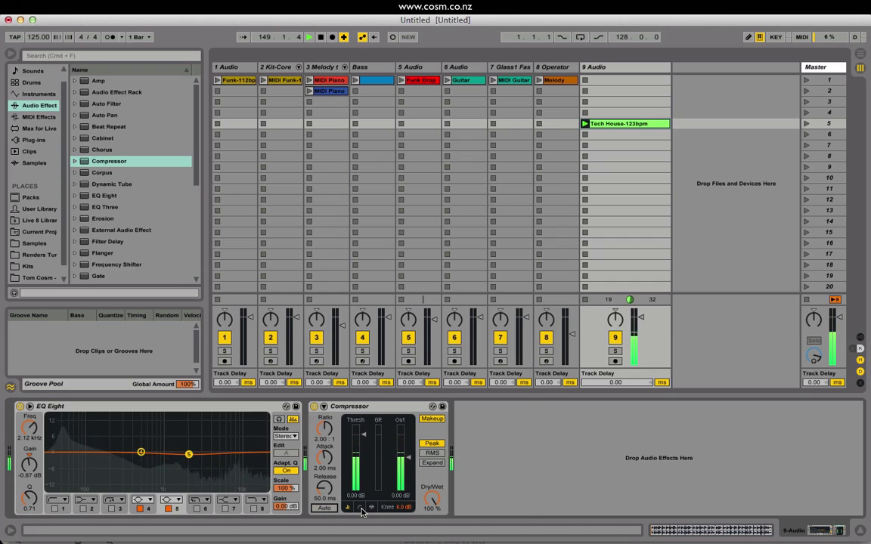
Step: Lower the Compressor's dry/wet mix, show its activity waveform and drag its threshold down
left_click(360, 508)
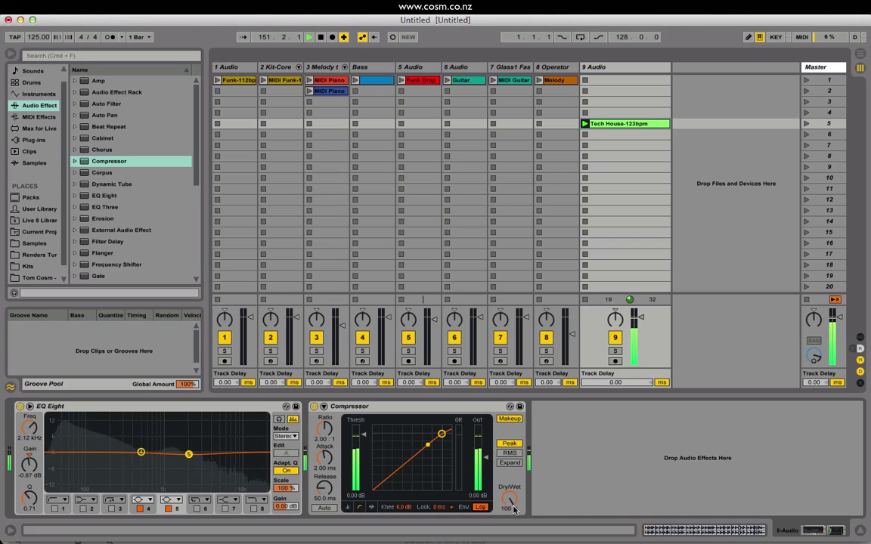
left_click_drag(510, 499, 509, 476)
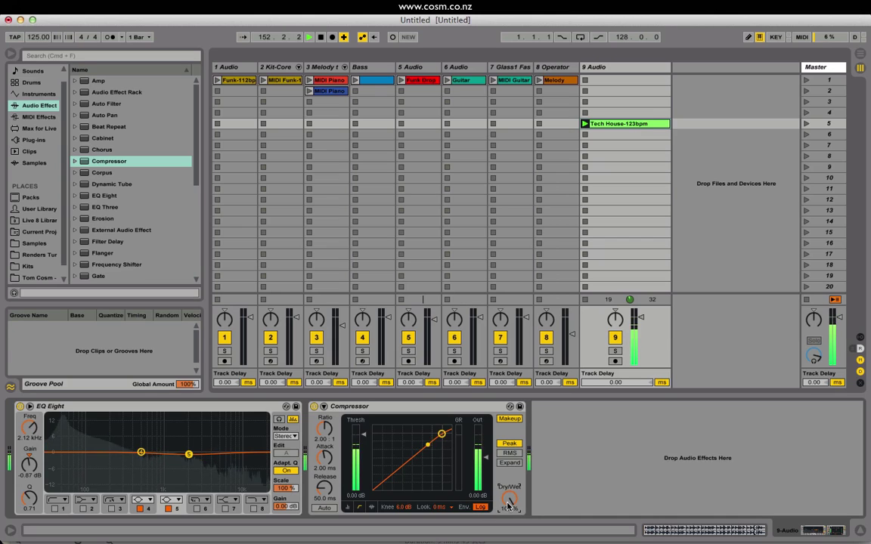
left_click(373, 507)
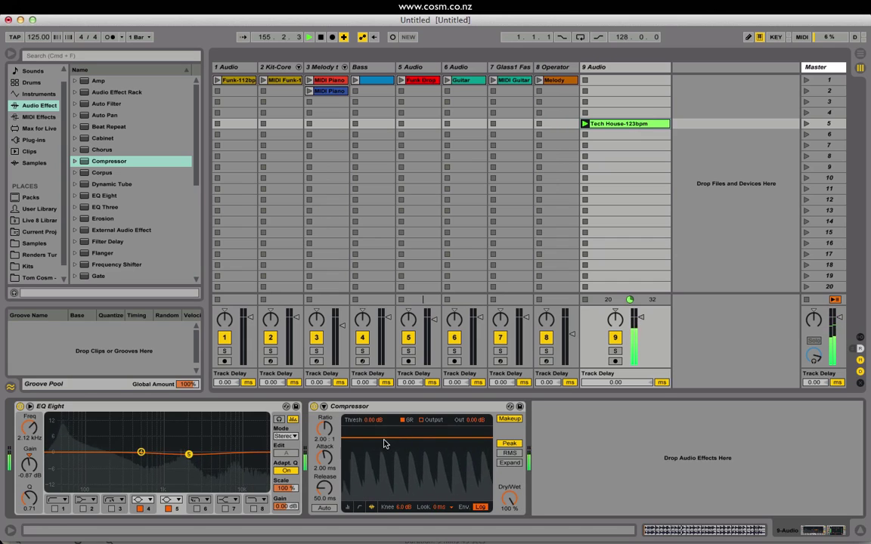
mouse_move(416, 437)
left_mouse_down()
mouse_move(416, 500)
mouse_move(416, 438)
left_mouse_up()
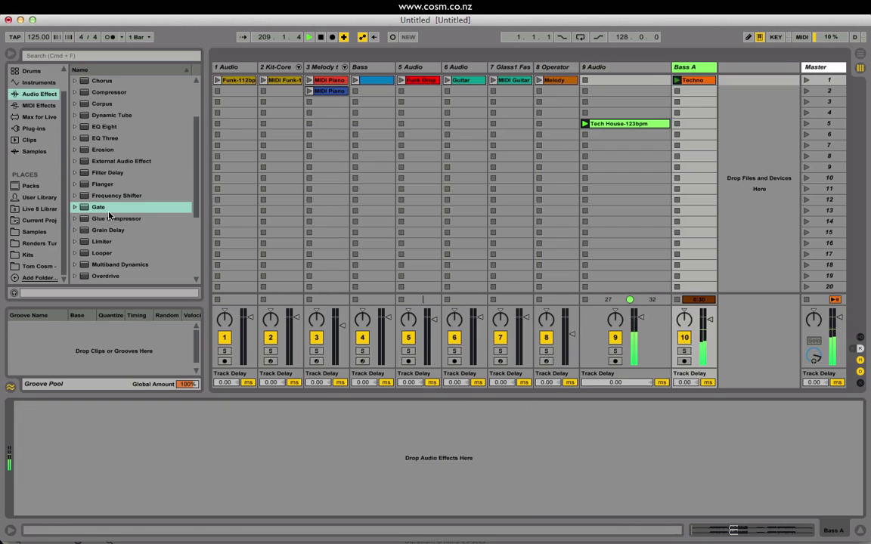
Step: Load a Gate onto the Bass A track and raise its return amount
double_click(104, 209)
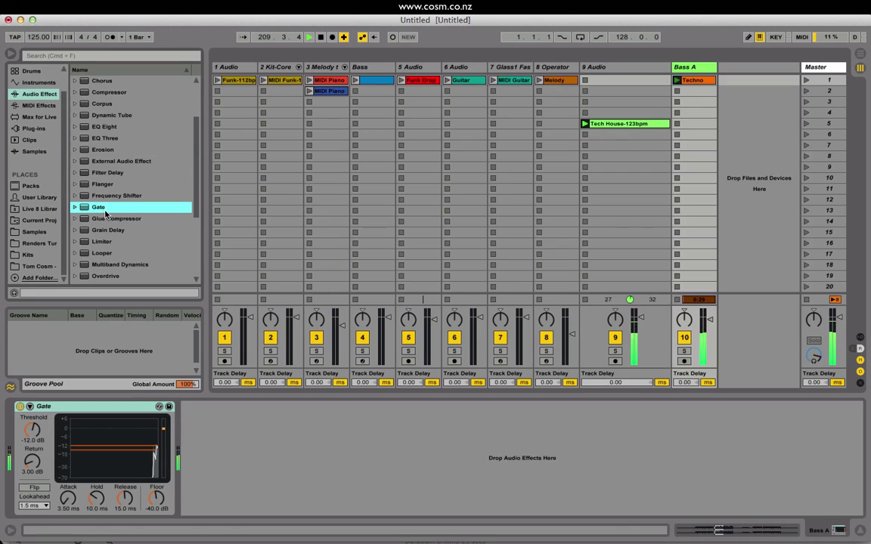
mouse_move(33, 461)
left_mouse_down()
mouse_move(31, 437)
mouse_move(32, 464)
left_mouse_up()
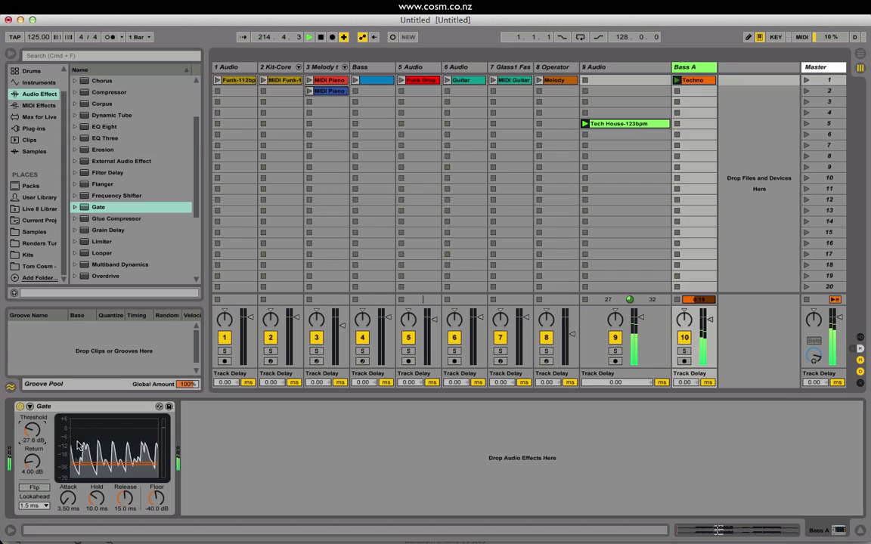
scroll(32, 436, "down", 5)
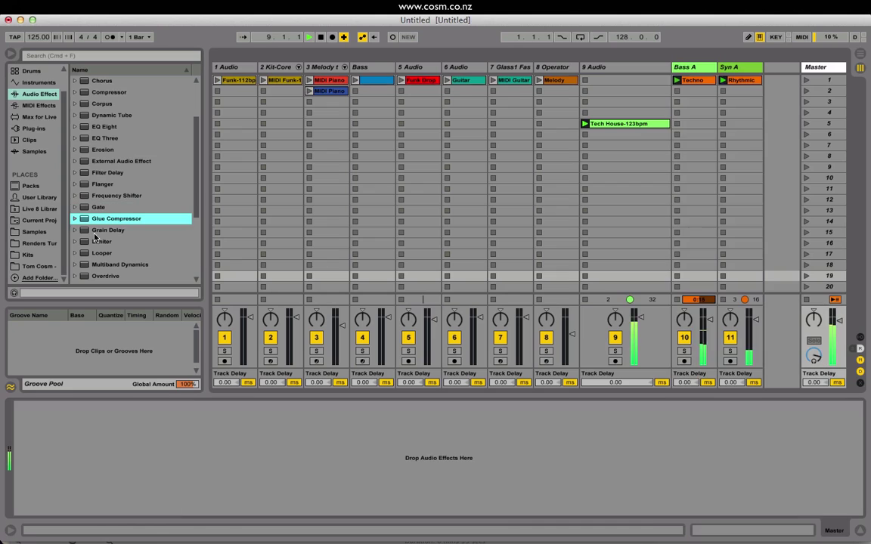
Step: Add a Glue Compressor to the Master with -22.9 dB threshold, then load Redux onto Perc A
left_click_drag(109, 219, 128, 416)
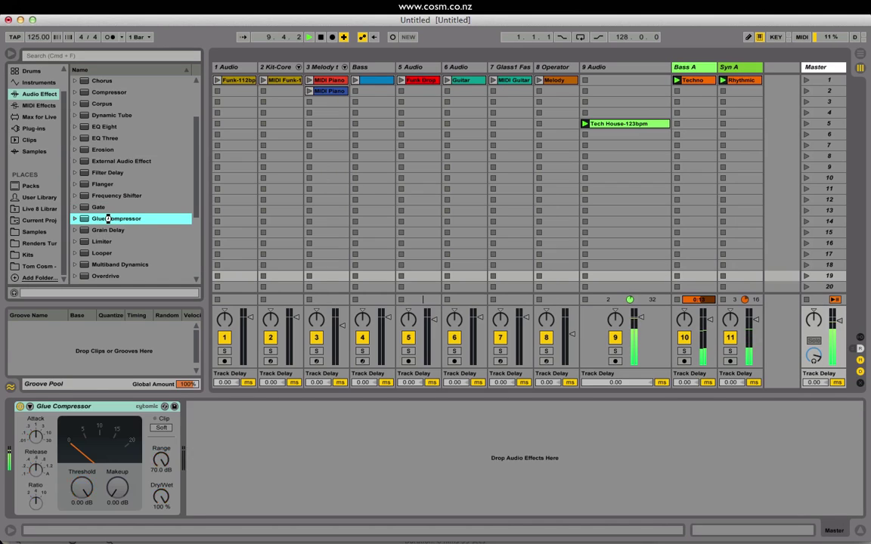
left_click(90, 409)
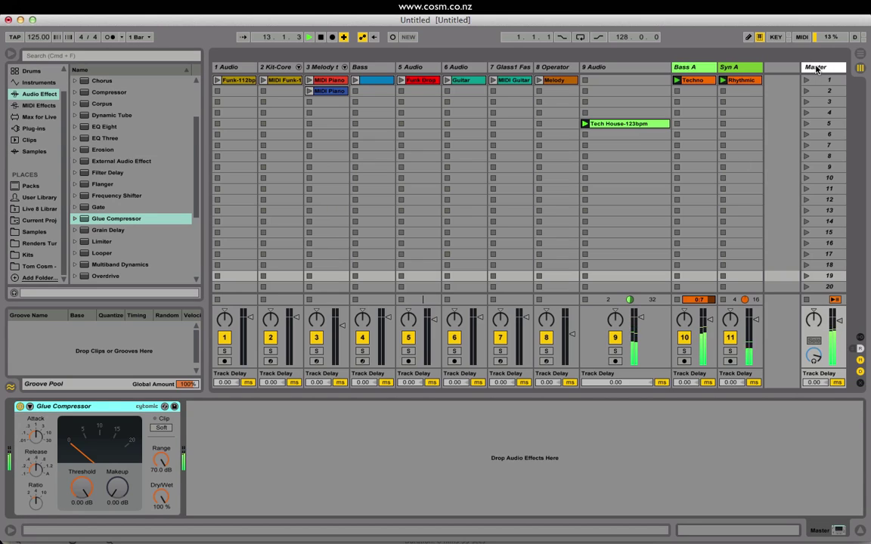
left_click_drag(83, 486, 109, 479)
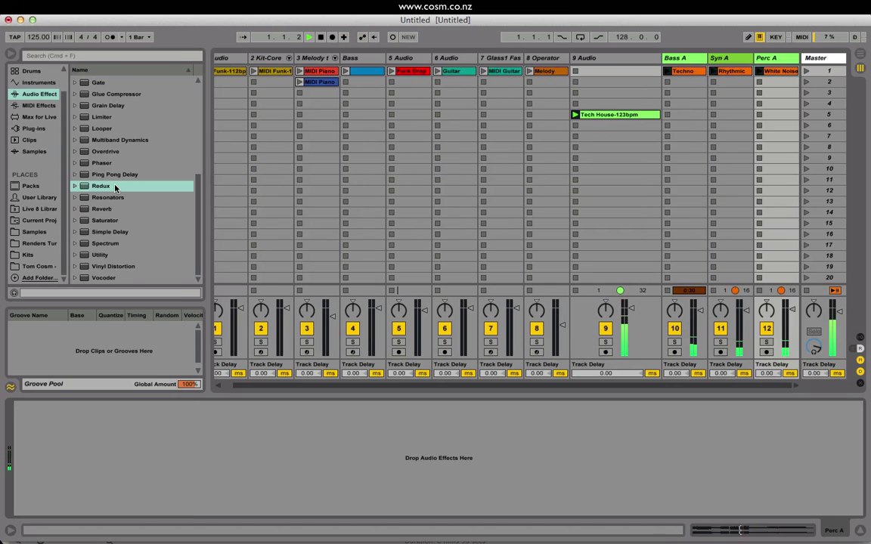
double_click(116, 187)
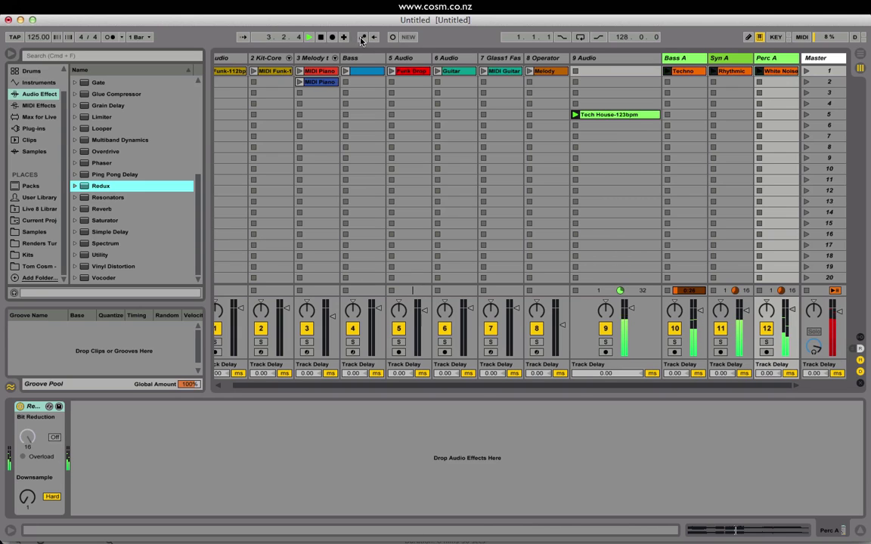
Step: Arm Perc A for recording and raise the Redux downsample amount to 25
left_click(766, 352)
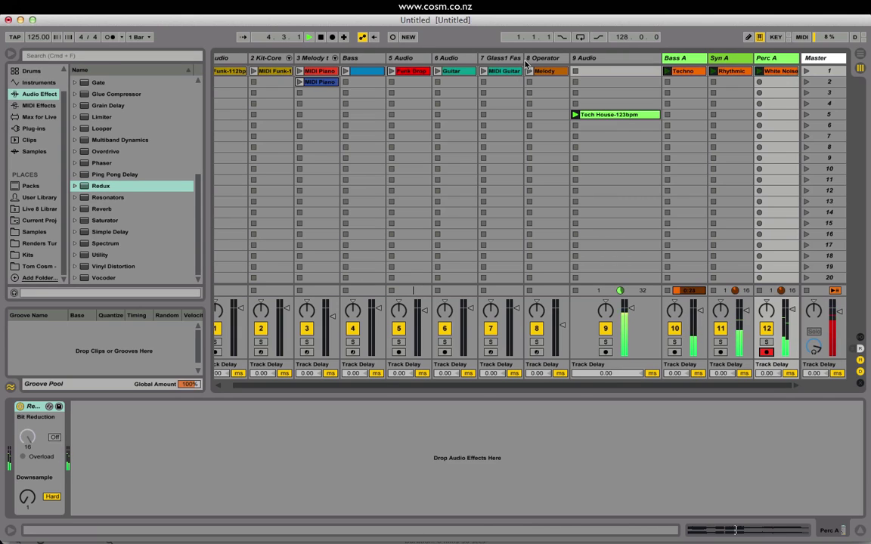
left_click(21, 497)
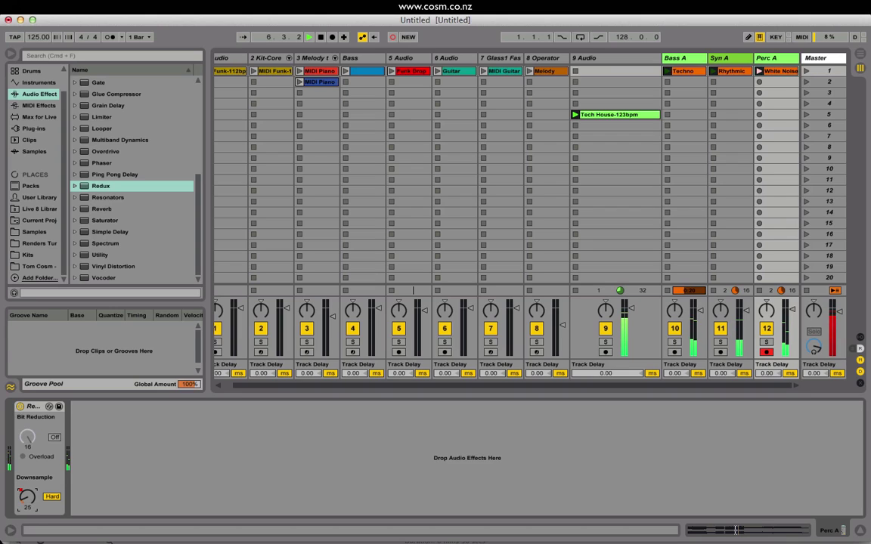
left_click_drag(26, 497, 25, 507)
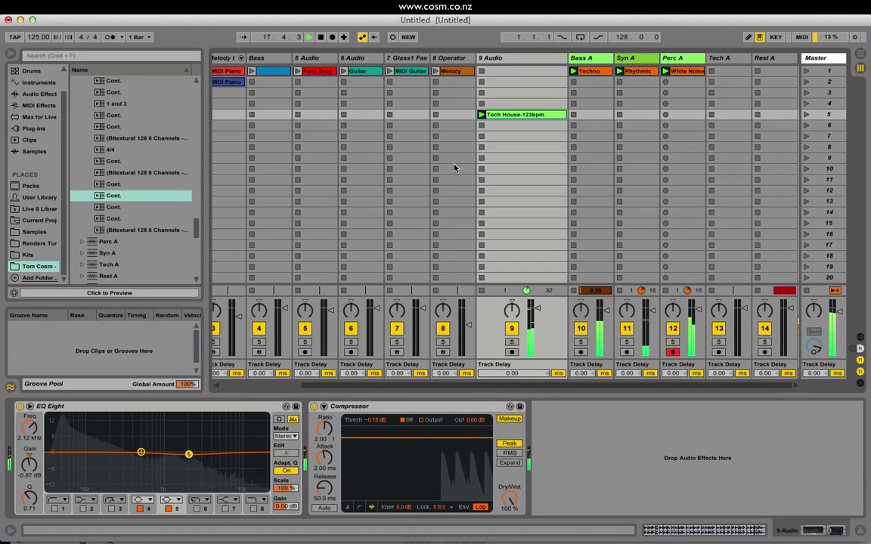
Step: In Arrangement view, return Bass A, Tech House, Syn A and Perc A to arrangement clips, then select bars 25–27
key("Tab")
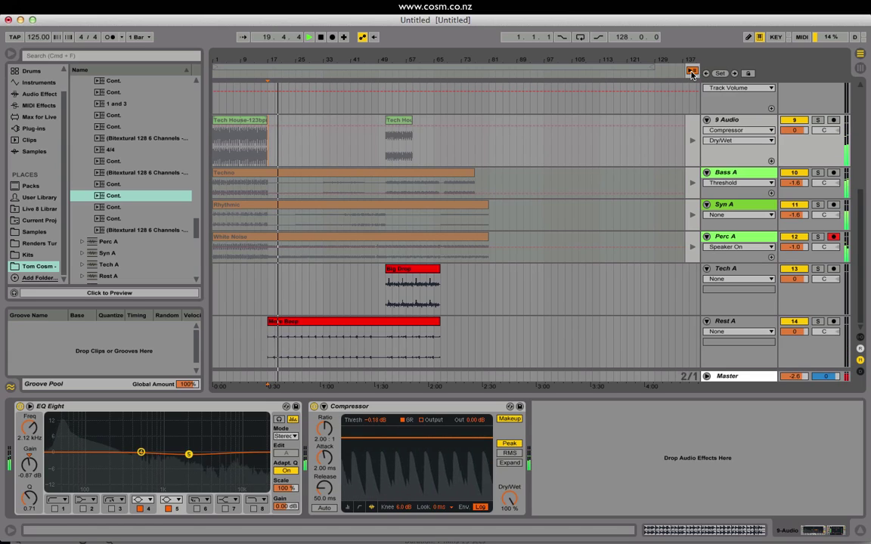
left_click(692, 182)
left_click(693, 140)
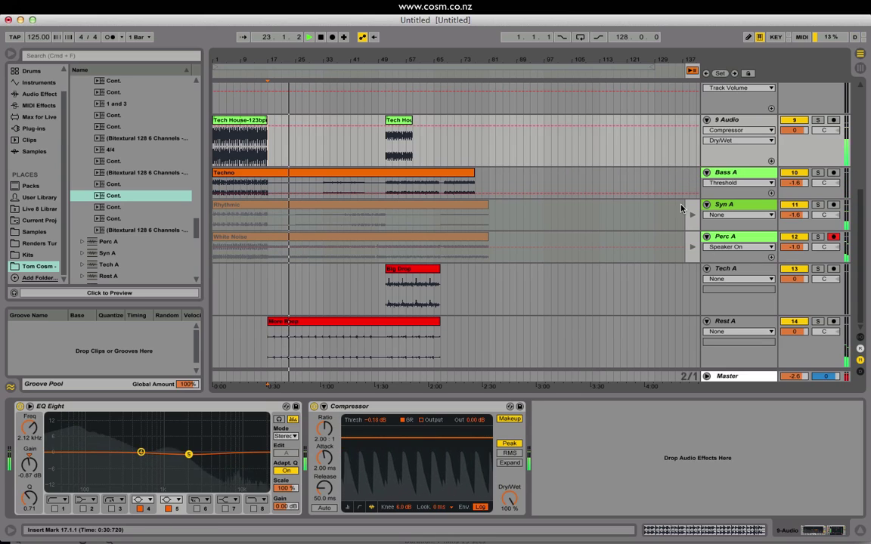
left_click(692, 215)
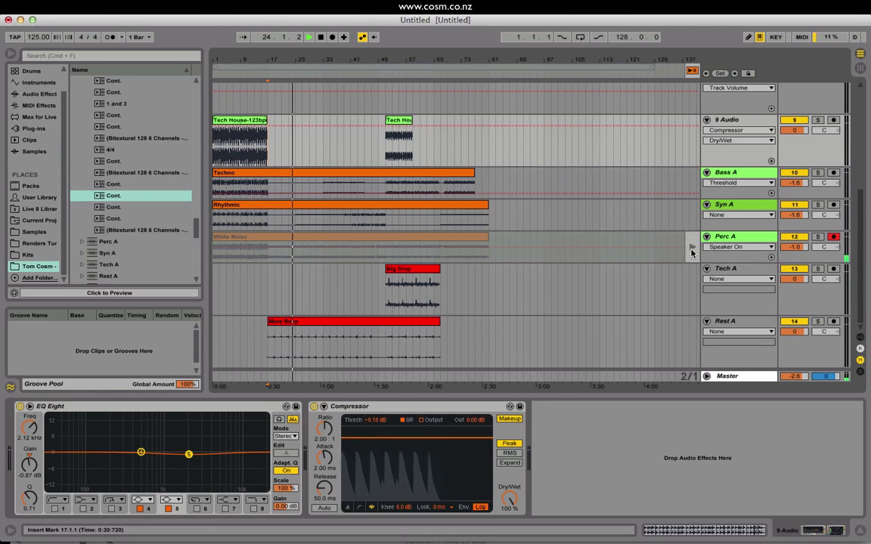
left_click(692, 247)
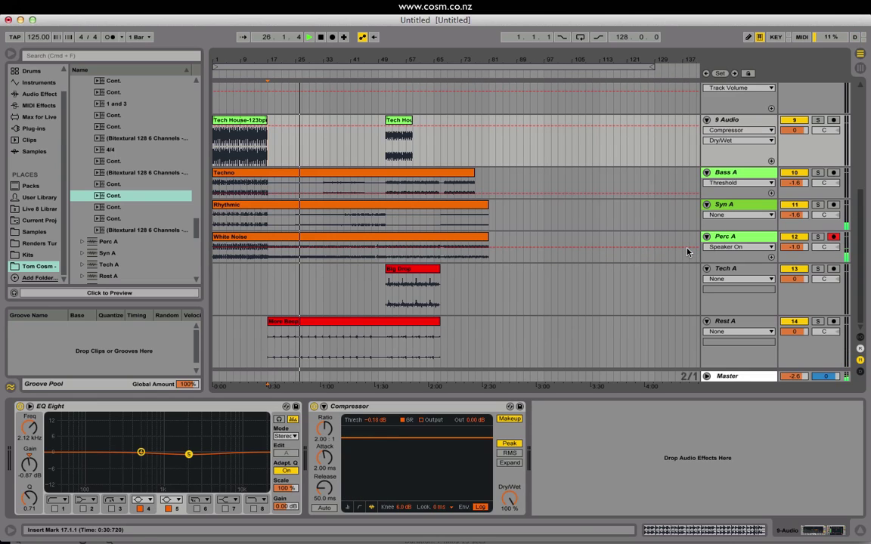
left_click_drag(298, 299, 303, 202)
Step: Consolidate the selected bars 25–27 into new scene 21 and launch it in Session view
right_click(299, 176)
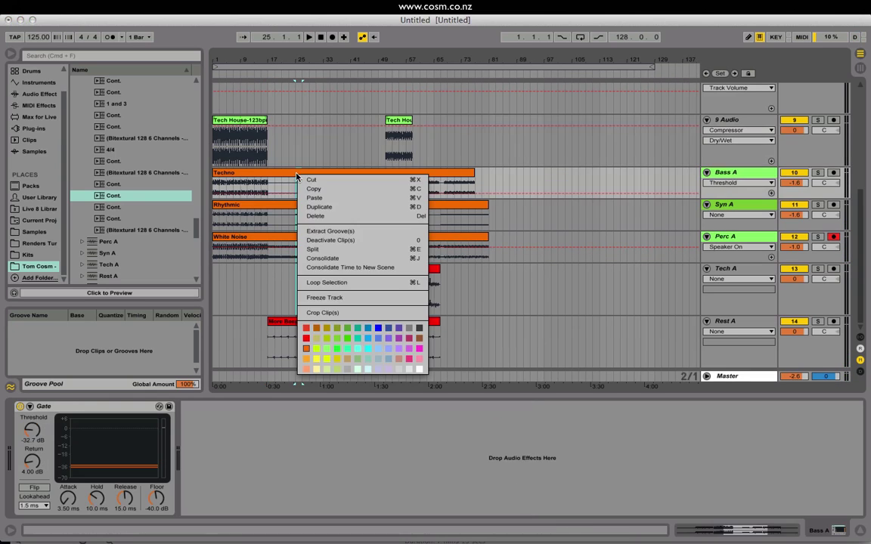
left_click(362, 269)
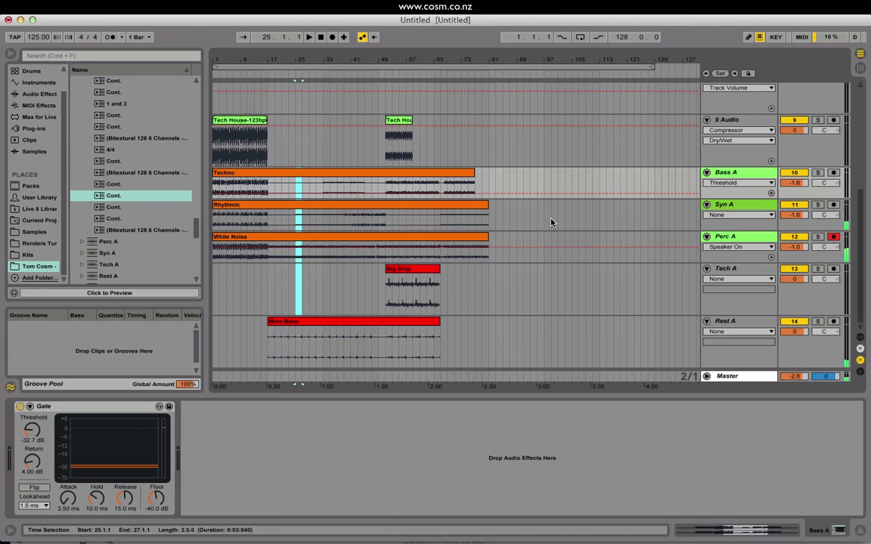
key("Tab")
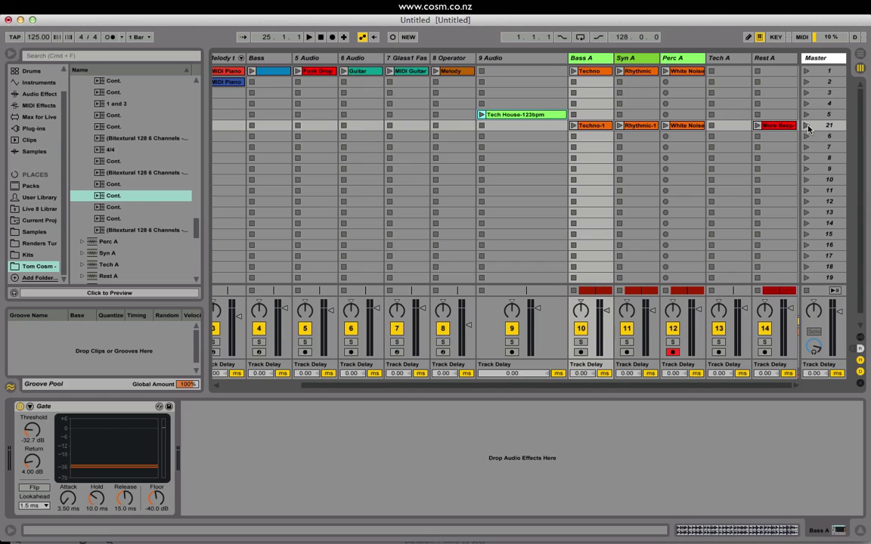
left_click(807, 127)
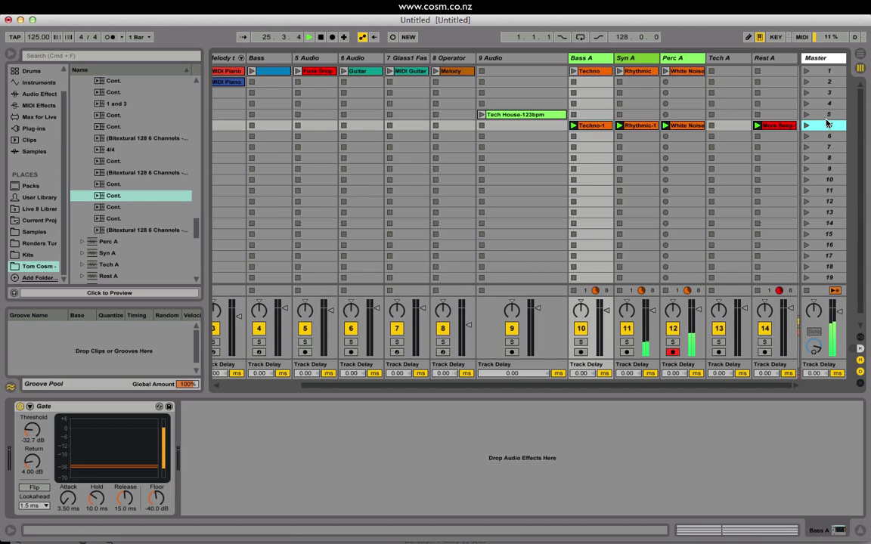
Step: Return the Rhythmic, White Noise, Big Drop, More Beep and Tech House tracks to arrangement playback
key("Tab")
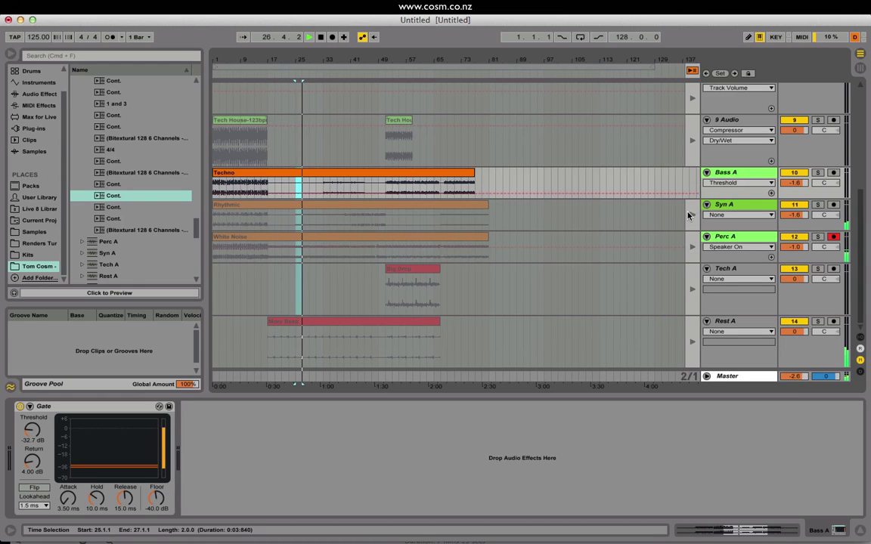
left_click(692, 215)
left_click(691, 246)
left_click(692, 289)
left_click(692, 341)
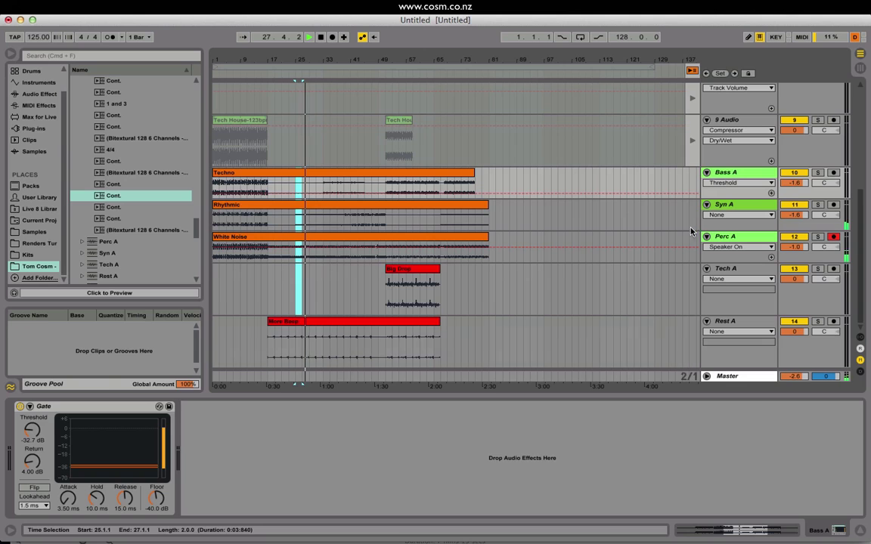
left_click(691, 140)
Step: Switch to Chrome and scroll the feature-comparison Packs list past Orchestral Strings to Session Drums
mouse_move(297, 529)
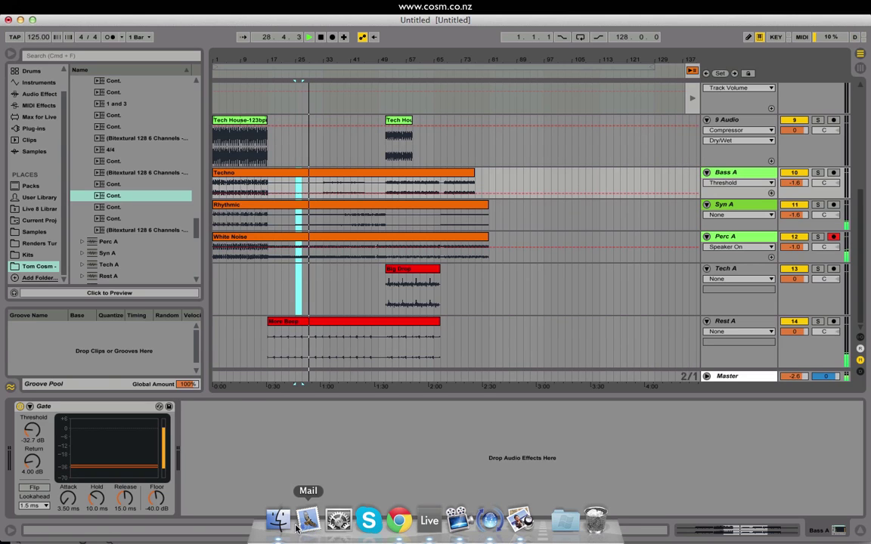
left_click(399, 520)
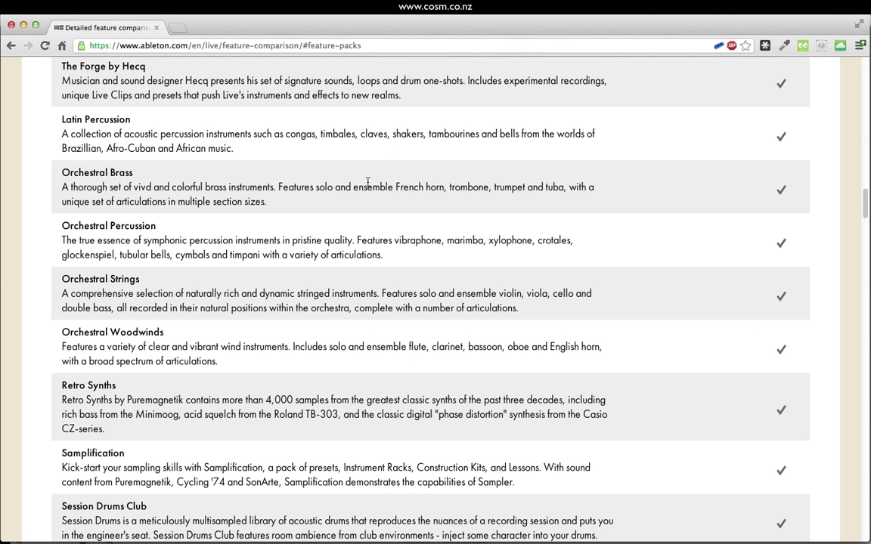
scroll(369, 181, "up", 3)
scroll(449, 199, "down", 5)
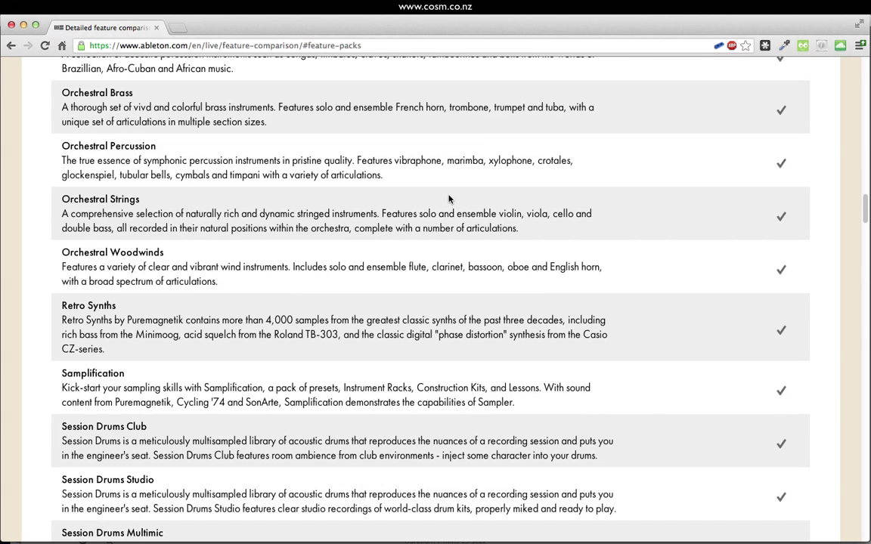
triple_click(99, 199)
scroll(219, 249, "down", 5)
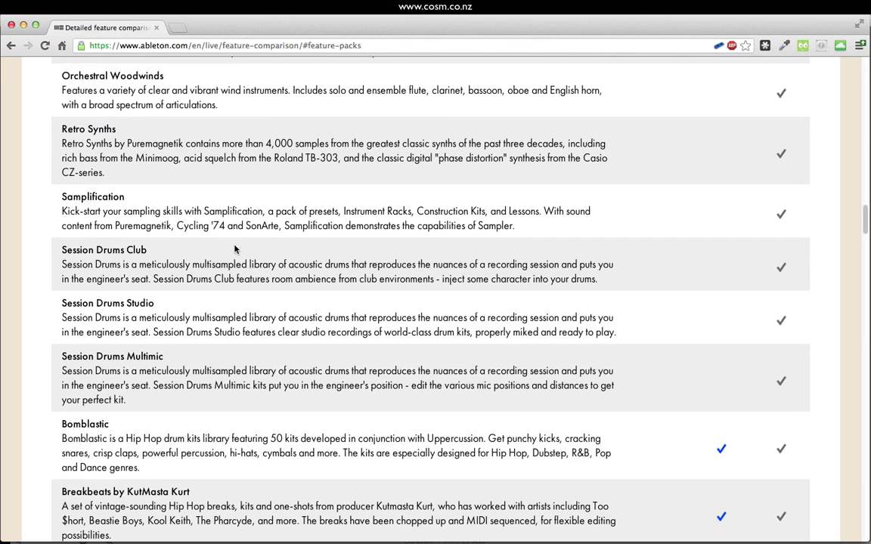